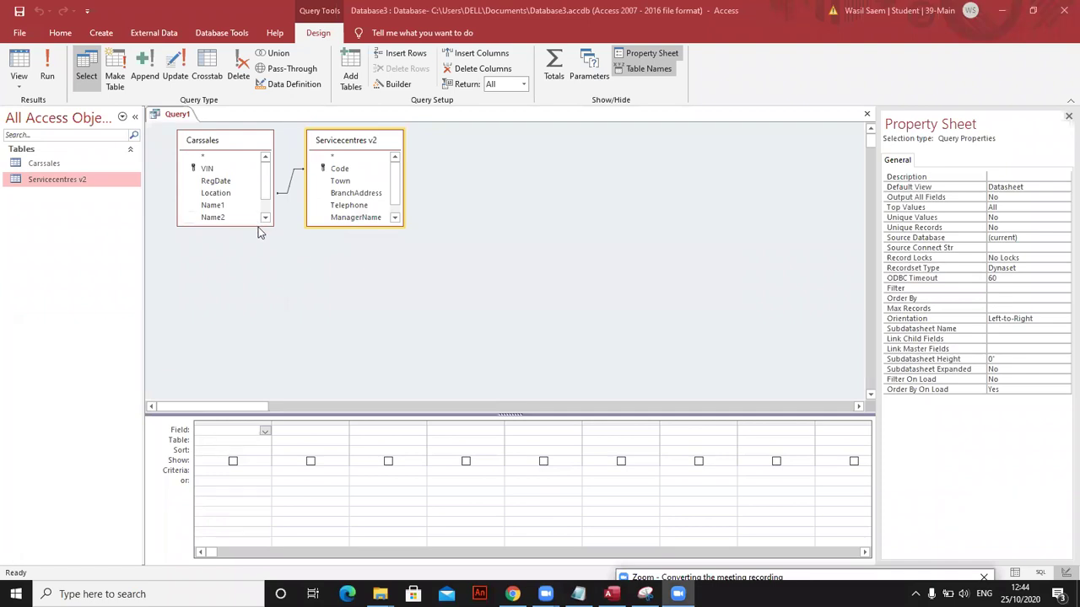
Lengthen the Carssales and Servicecentres v2 field lists and space them apart so all fields and the join line show
drag(261, 225, 270, 310)
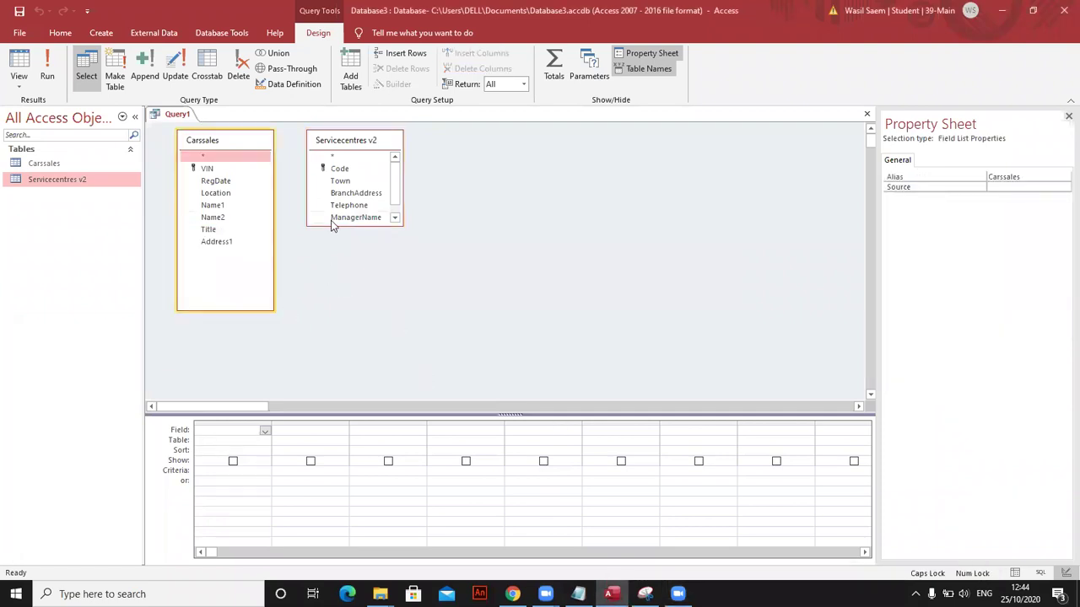
drag(331, 227, 337, 319)
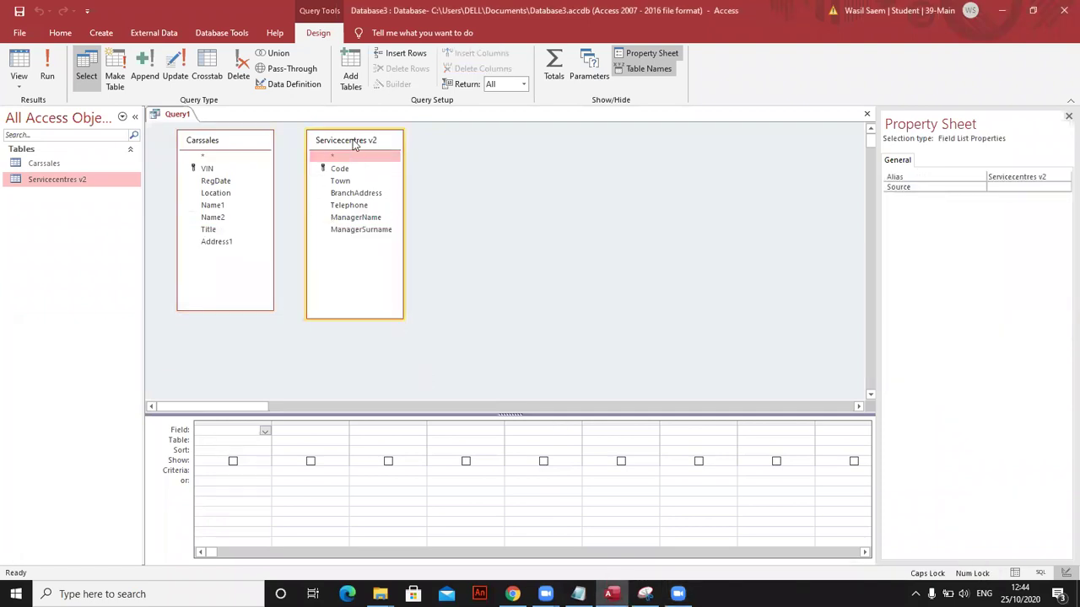
drag(356, 141, 413, 145)
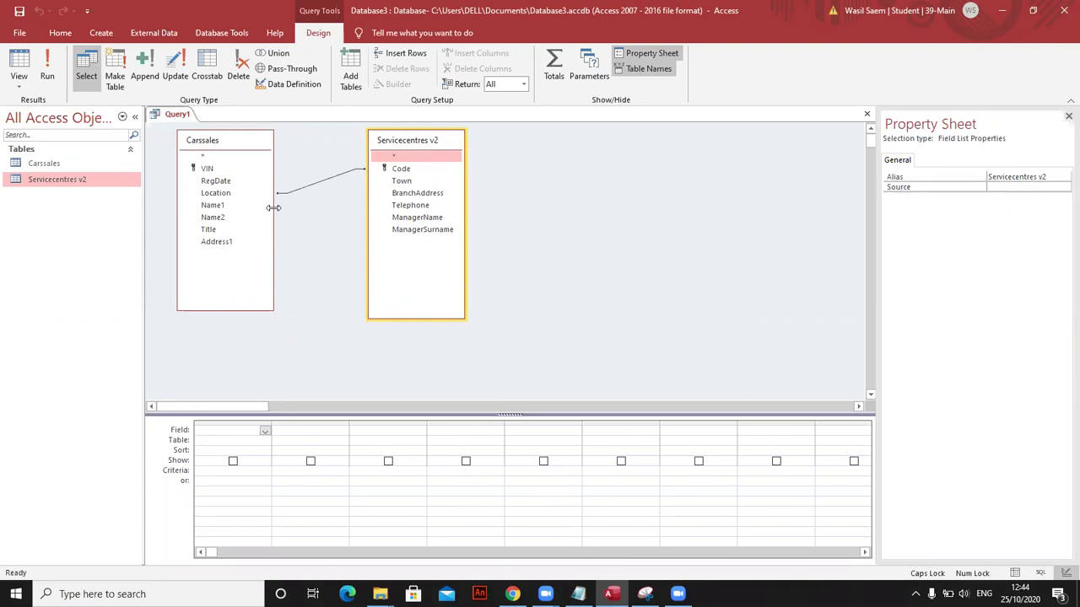
click(243, 142)
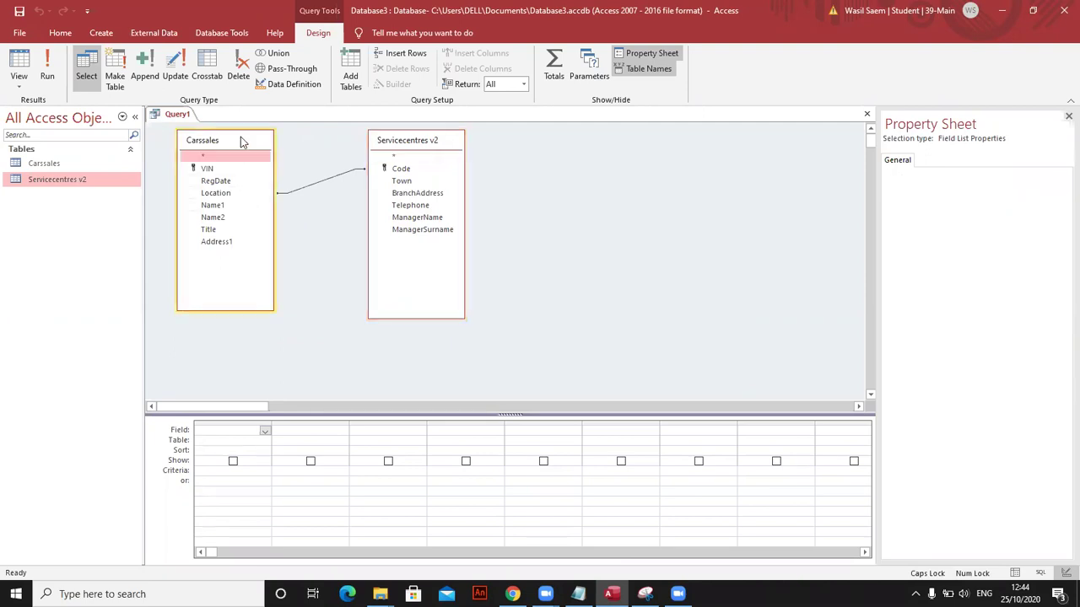
drag(242, 142, 272, 148)
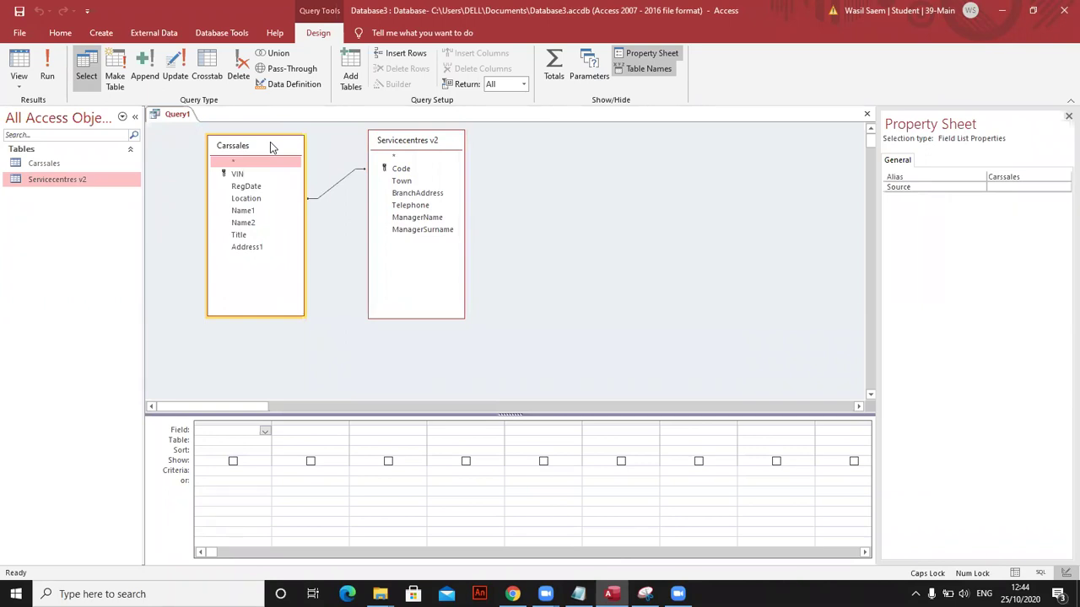
drag(272, 147, 274, 154)
click(409, 149)
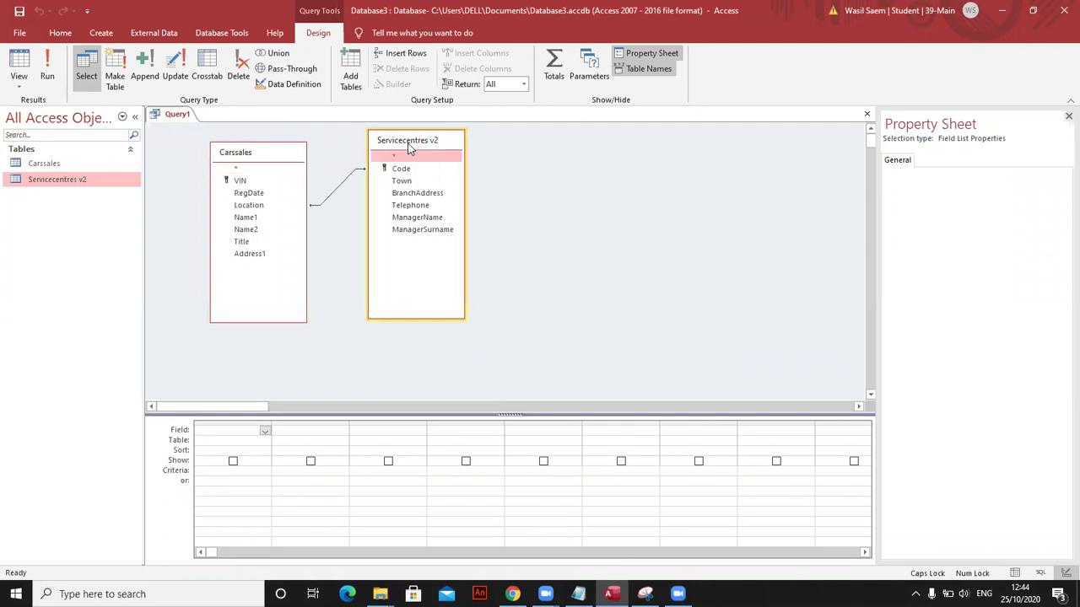
drag(409, 149, 425, 157)
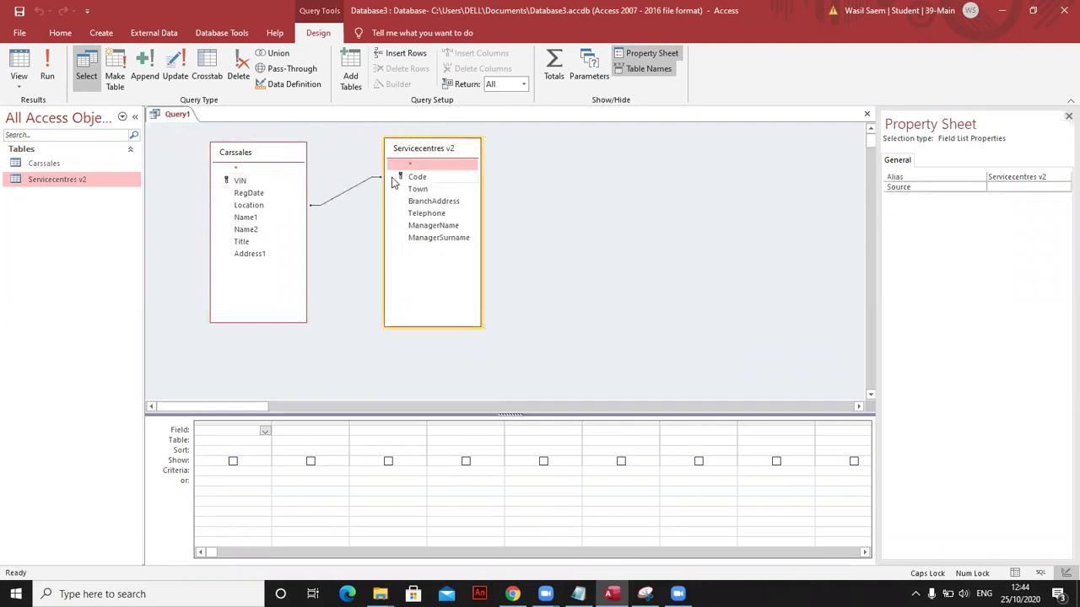
Add RegDate, Location, Name1 and Name2 from Carssales to the query grid
double_click(258, 194)
double_click(254, 205)
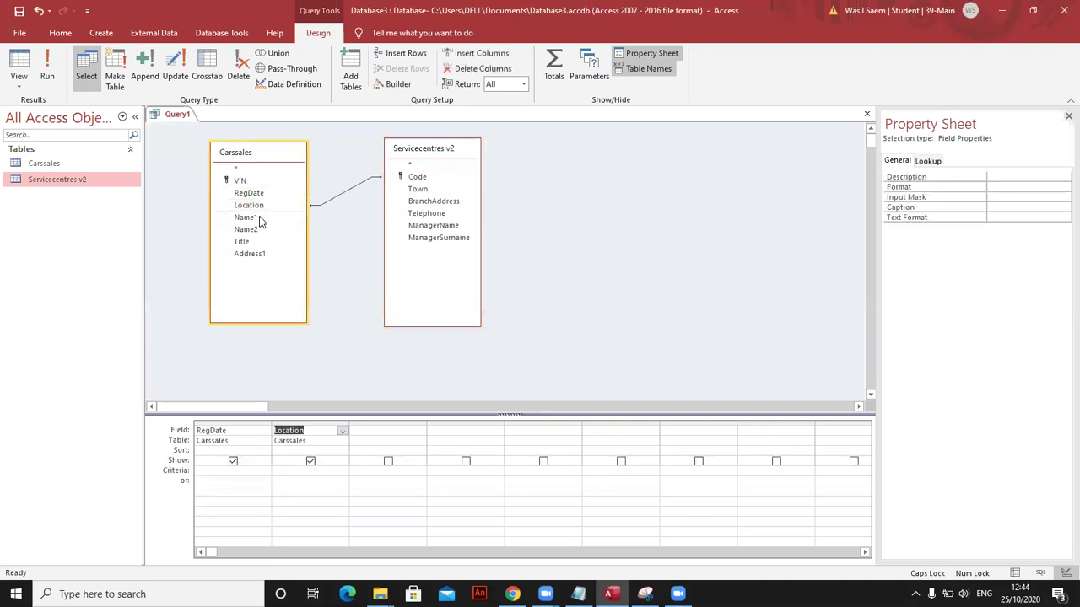
double_click(253, 217)
double_click(253, 229)
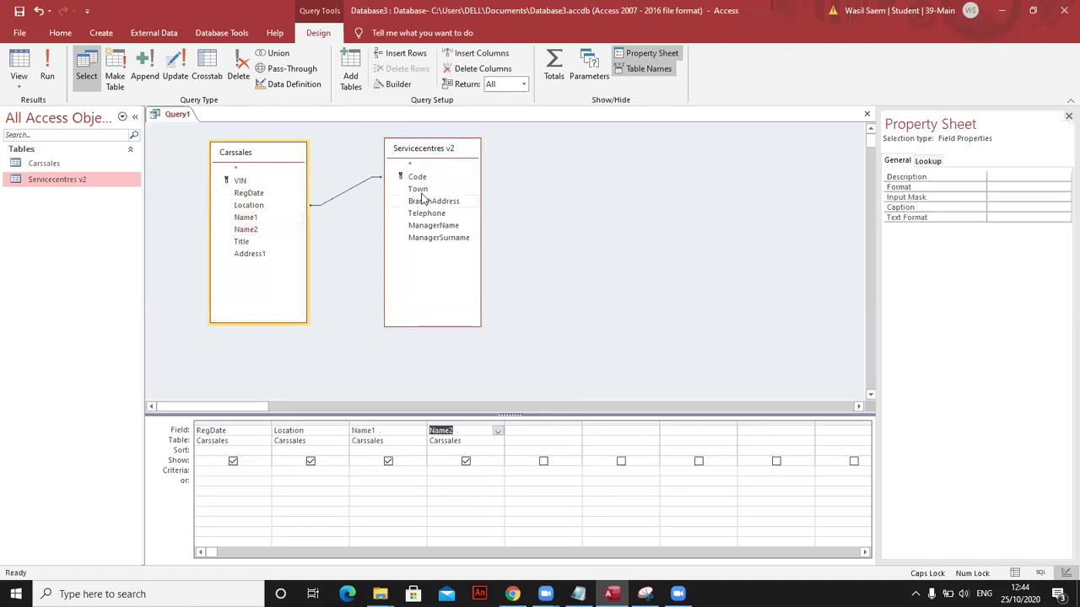
Add BranchAddress, Town, Telephone and ManagerName from Servicecentres v2 to the query grid, in that order
click(424, 202)
double_click(423, 201)
double_click(418, 189)
double_click(424, 215)
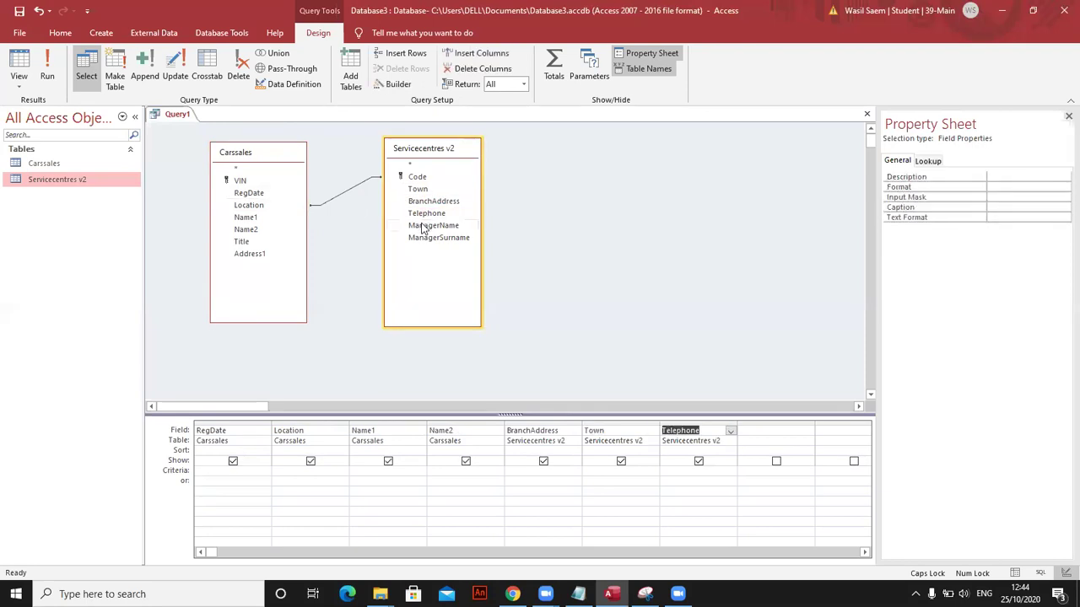
double_click(423, 226)
Run the query to view its records, and return to its design
click(48, 78)
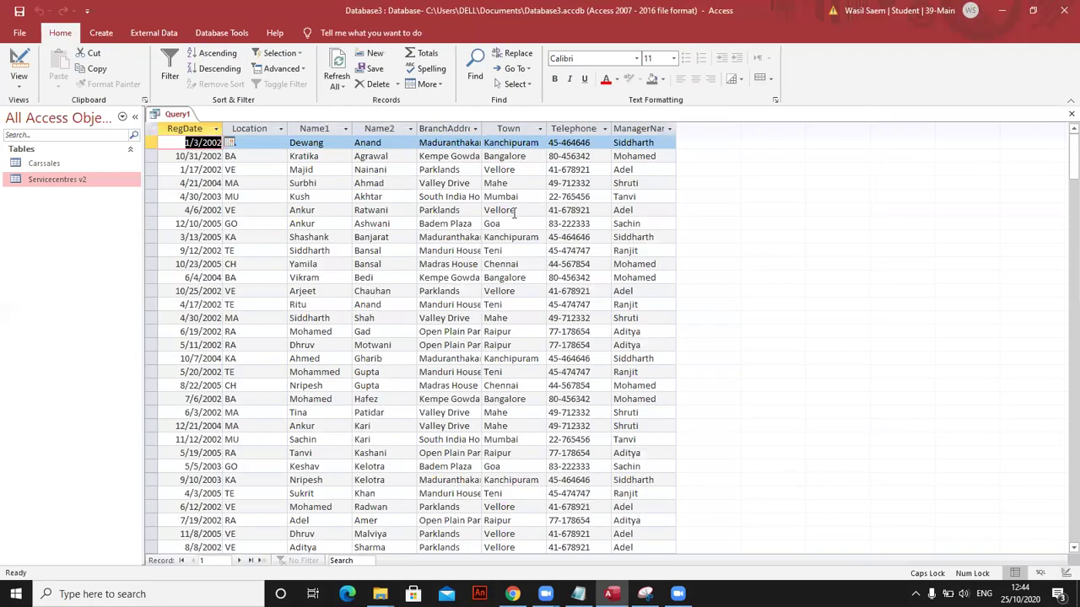
click(16, 83)
click(43, 170)
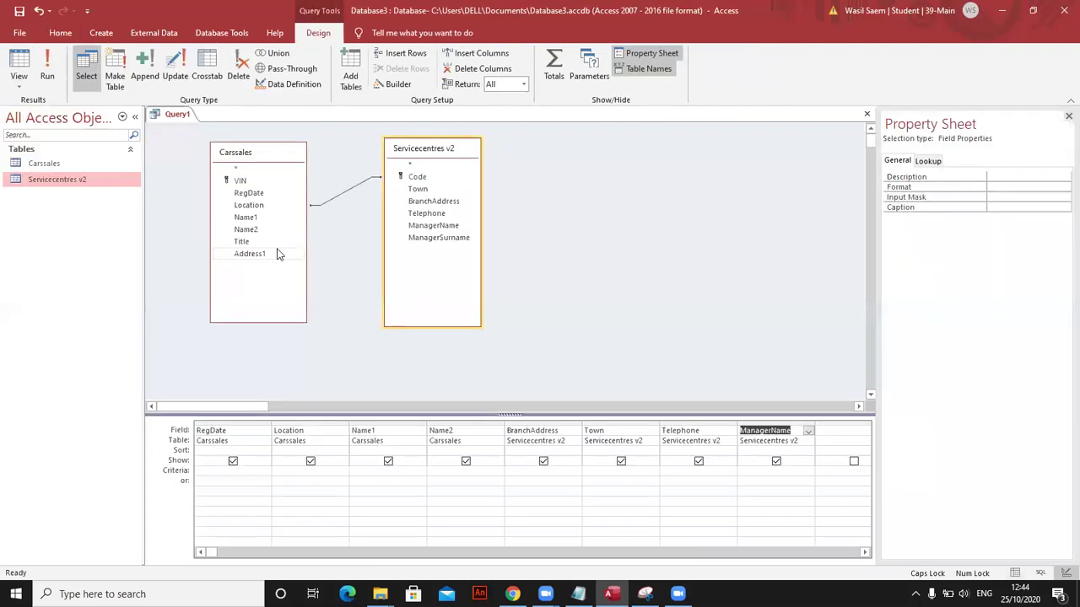
Save the query as REPORT NAME
click(18, 11)
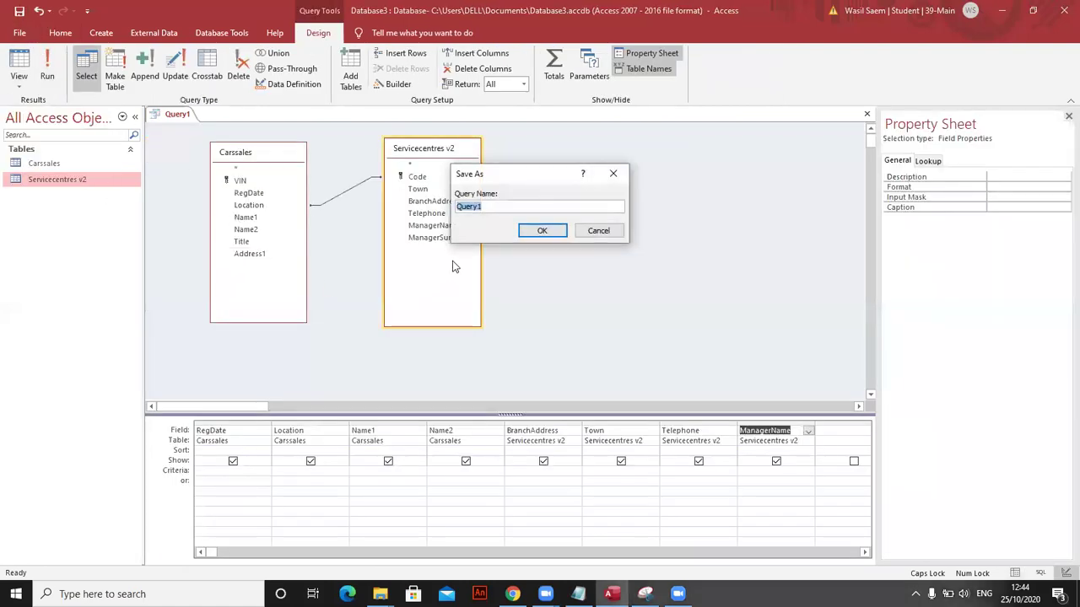
text(REPORT NAME)
click(541, 230)
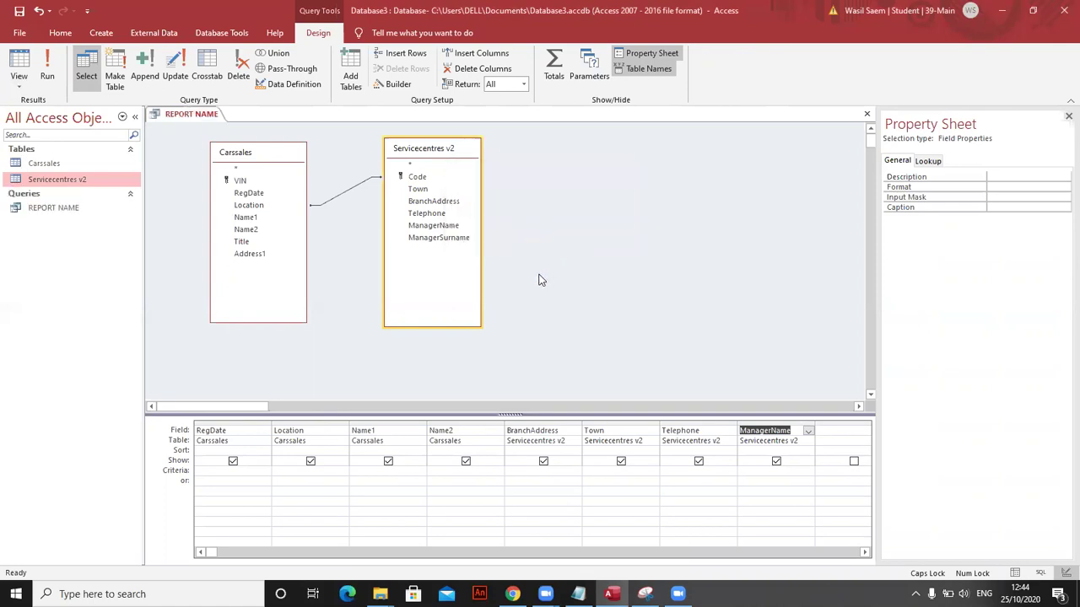
Open the Servicecentres v2 table and examine the related car sales under several service centres, collapsing each one again
double_click(84, 187)
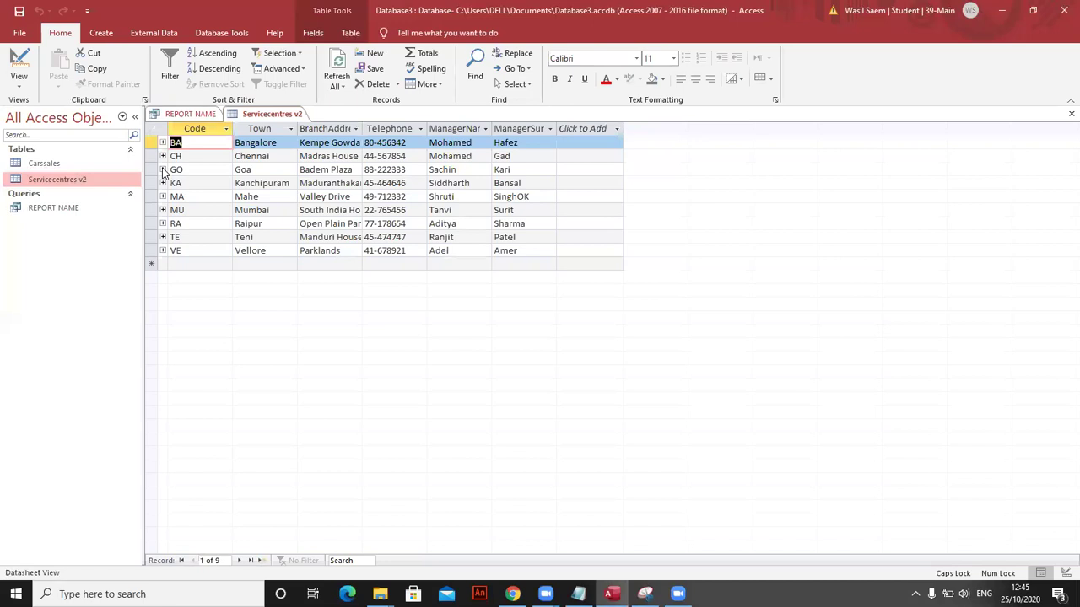
click(163, 171)
click(162, 170)
click(163, 156)
click(163, 156)
click(163, 143)
click(165, 144)
click(162, 183)
click(163, 183)
click(163, 210)
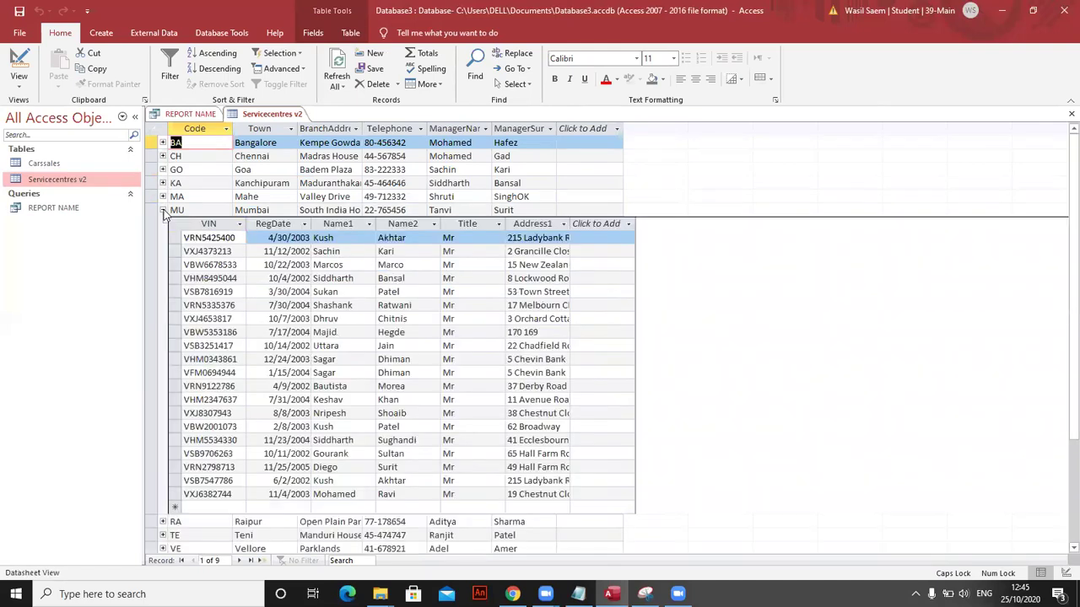
click(163, 210)
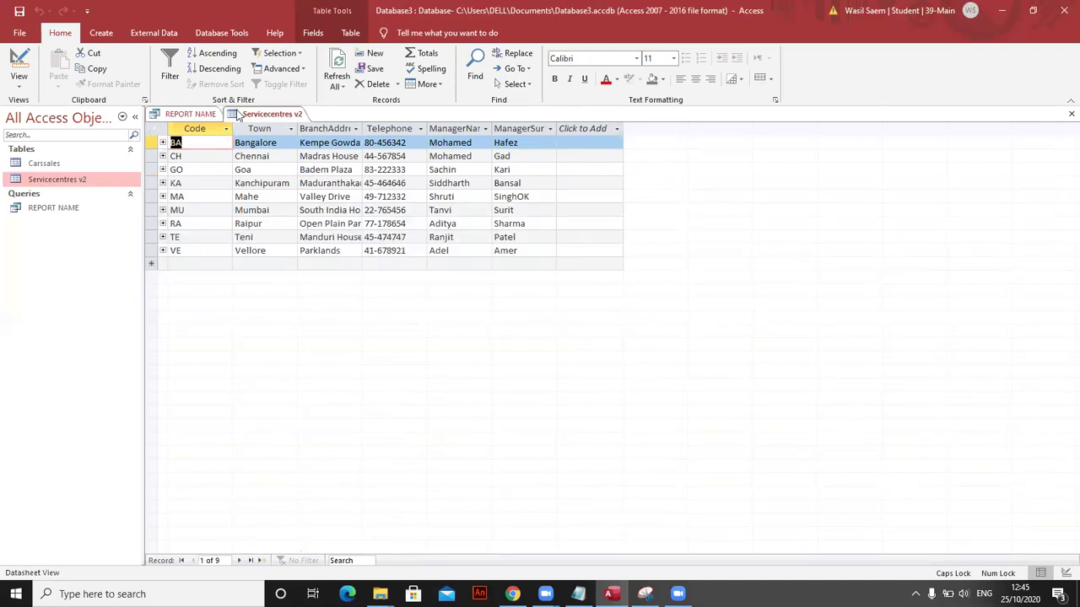
click(162, 237)
click(163, 237)
Go back to the REPORT NAME query, view its datasheet and return to its design
click(194, 114)
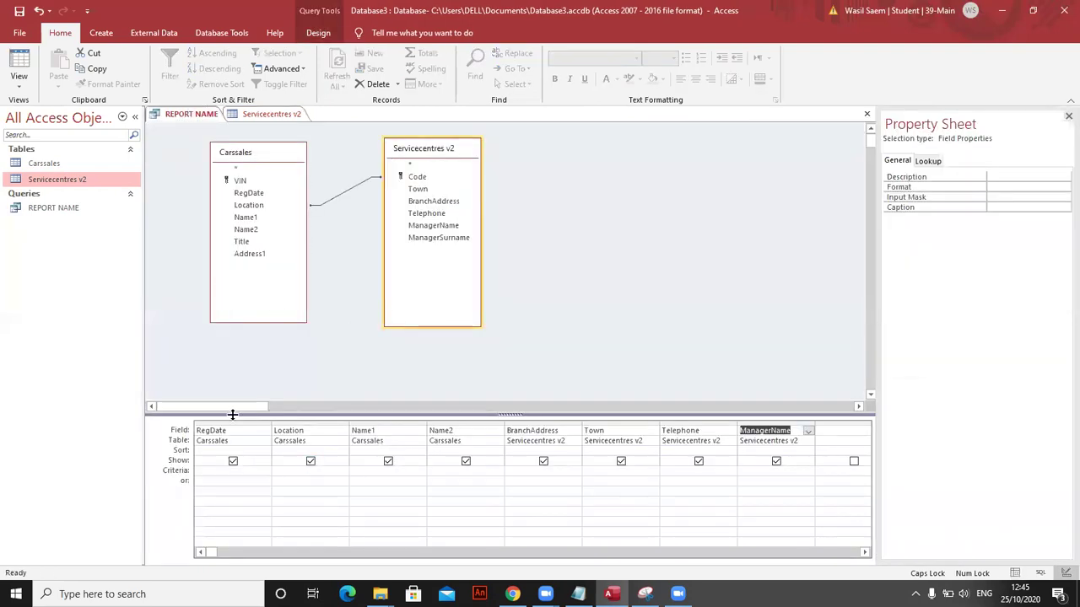
click(19, 88)
click(34, 112)
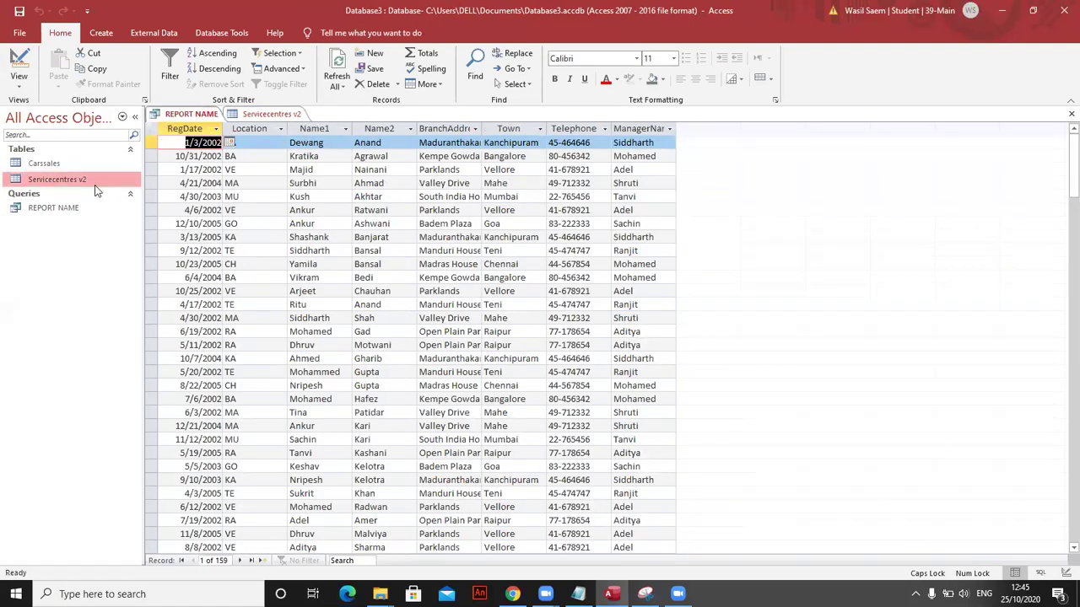
click(18, 90)
click(38, 167)
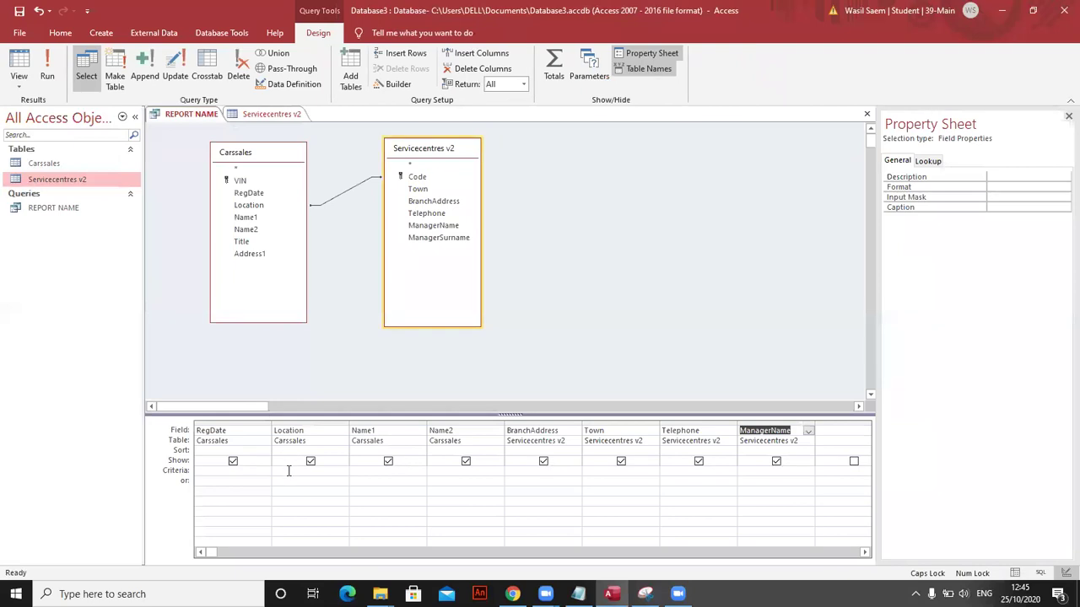
Filter the Location field with the criterion BA OR VE, run the query and return to its design
click(288, 473)
text(B)
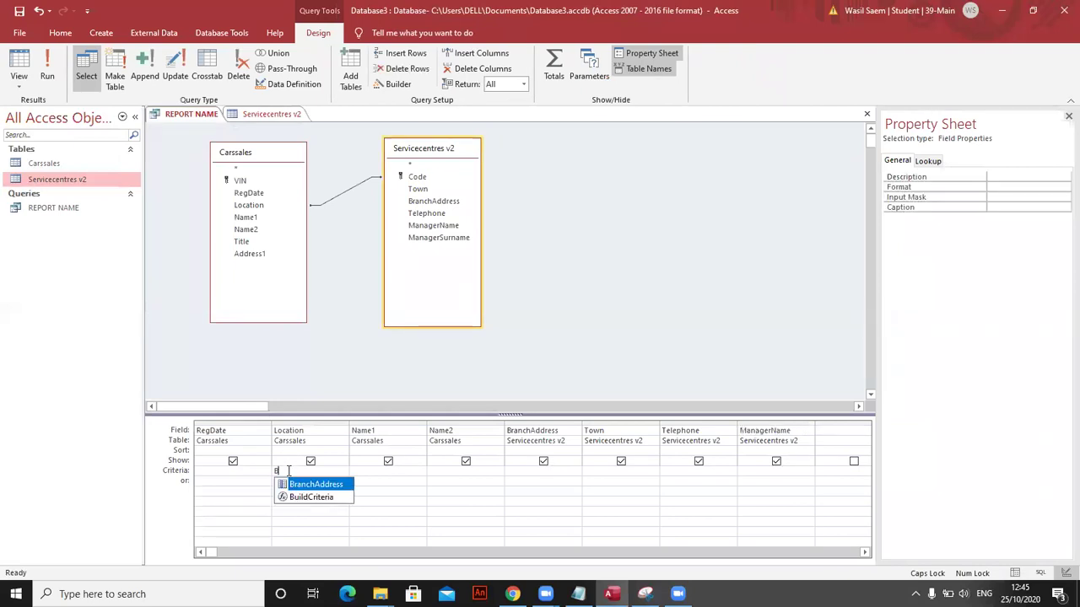
text(a CR)
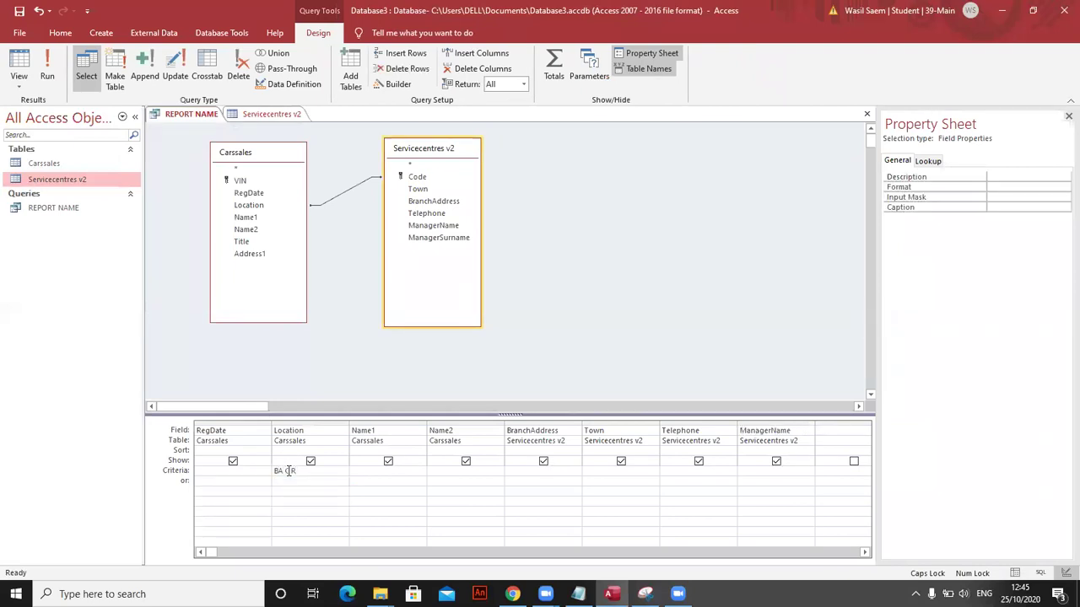
text( VE)
click(294, 499)
click(48, 76)
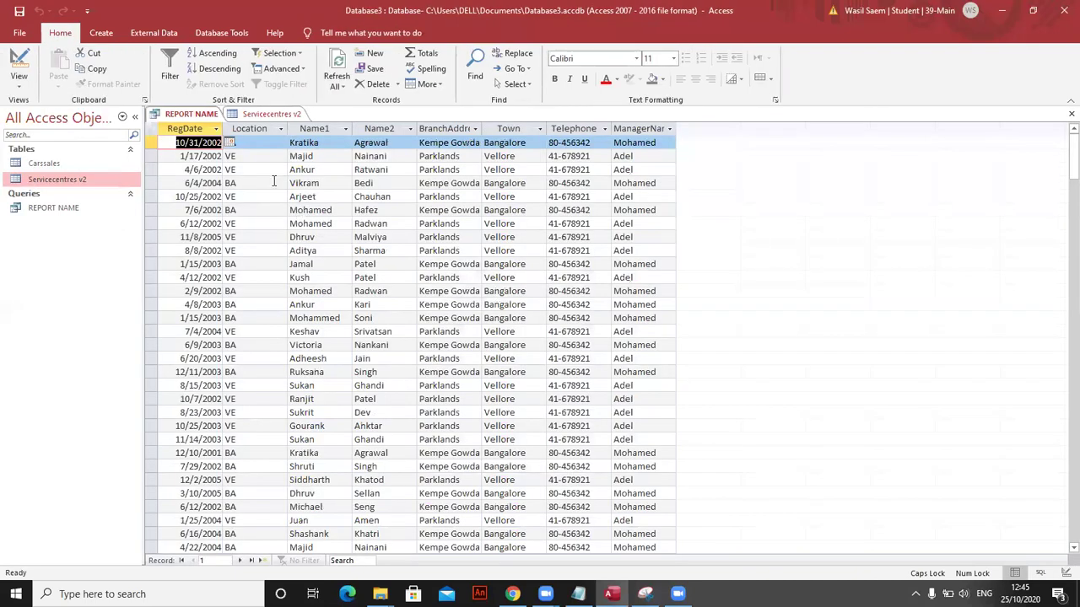
click(18, 80)
click(53, 171)
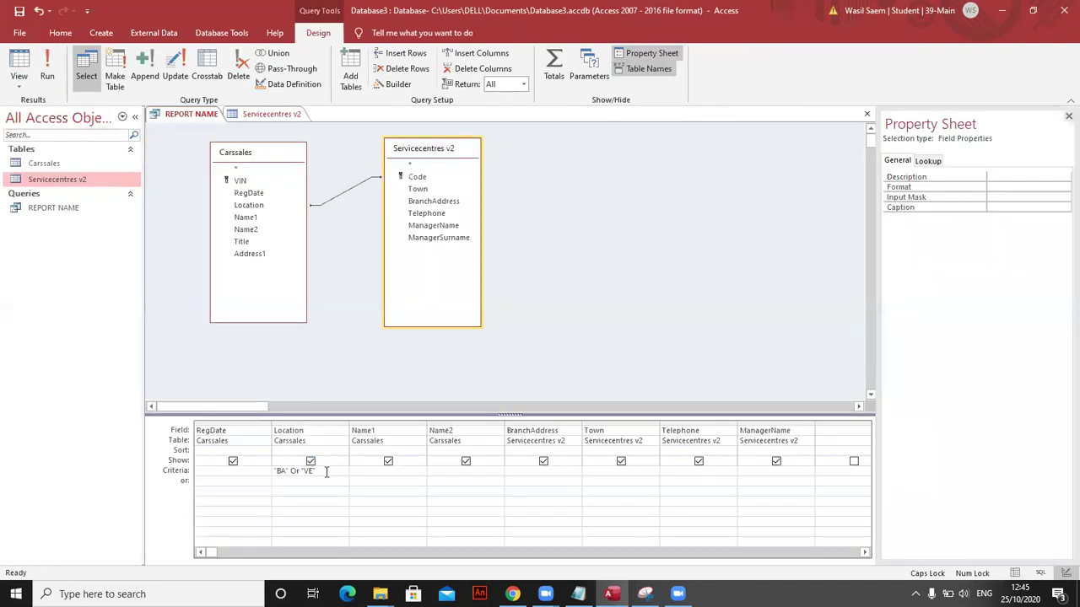
Clear the Location criterion and run the query without a filter
key(shift+Home)
key(Delete)
click(47, 72)
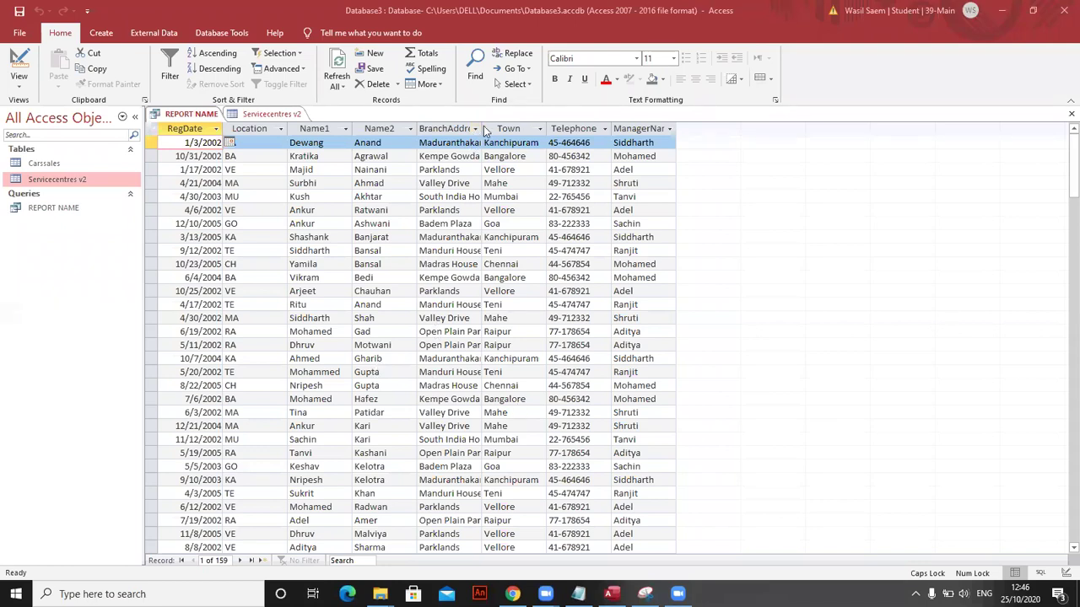
click(262, 160)
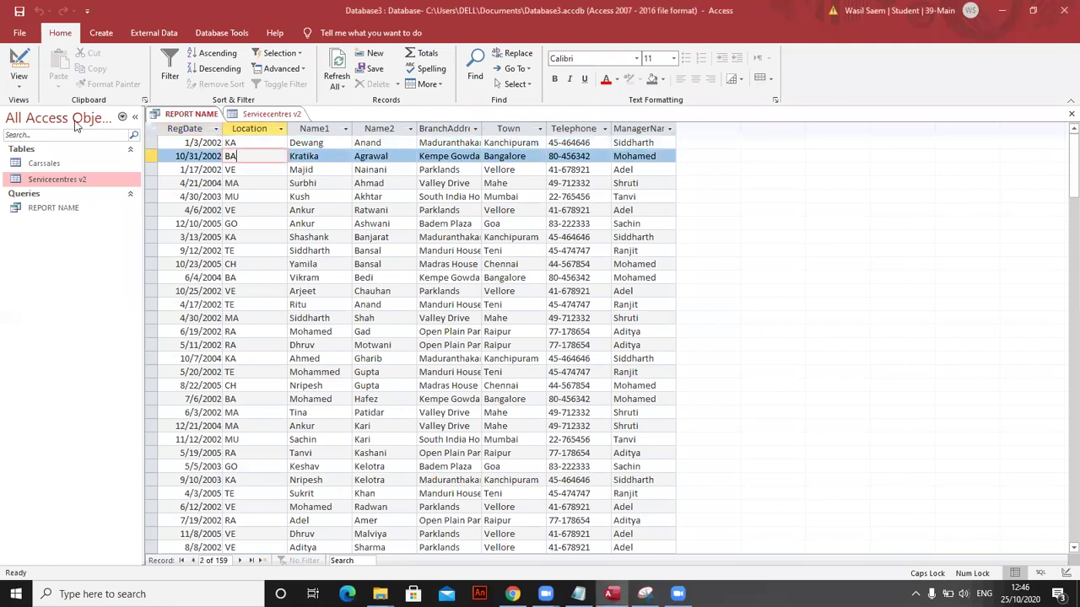
In the query design, set the Location criterion to BA and the Name1 criterion to A* in the same criteria row
click(23, 82)
click(36, 163)
click(342, 470)
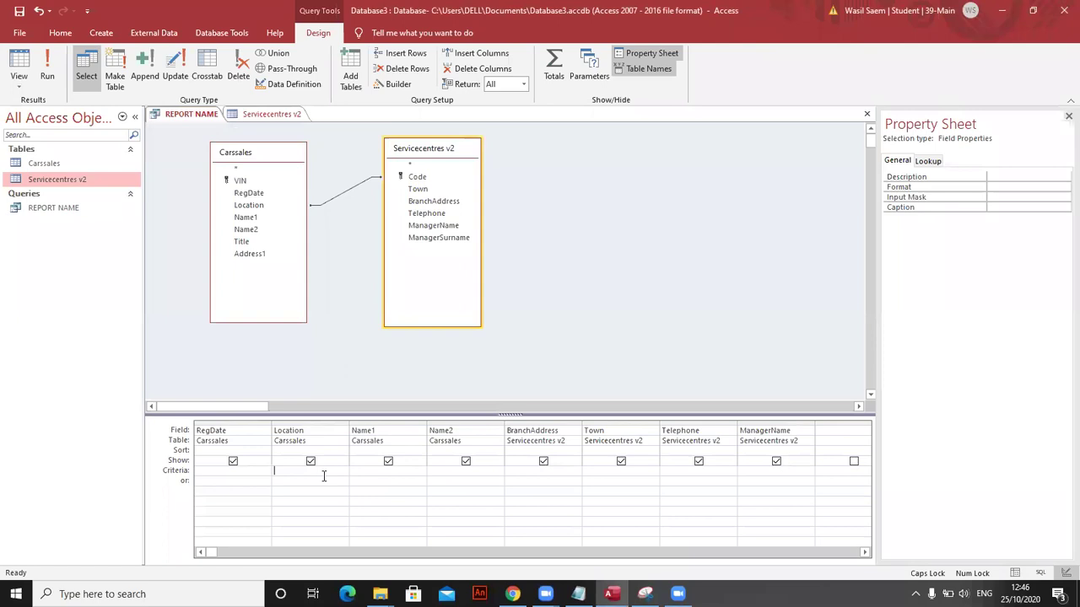
text(BA)
click(369, 479)
text(A)
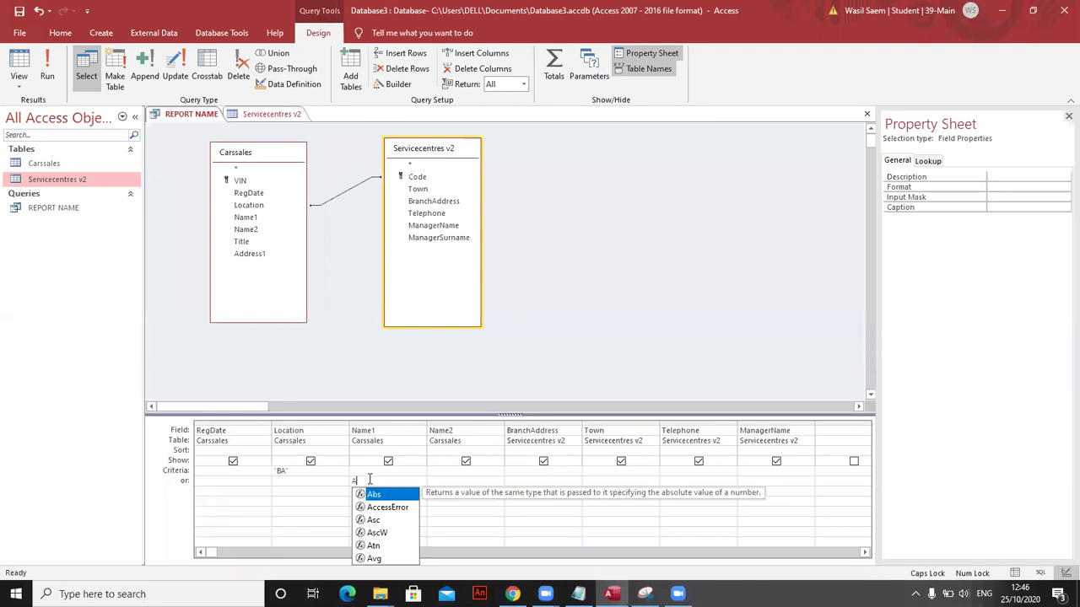
text(*)
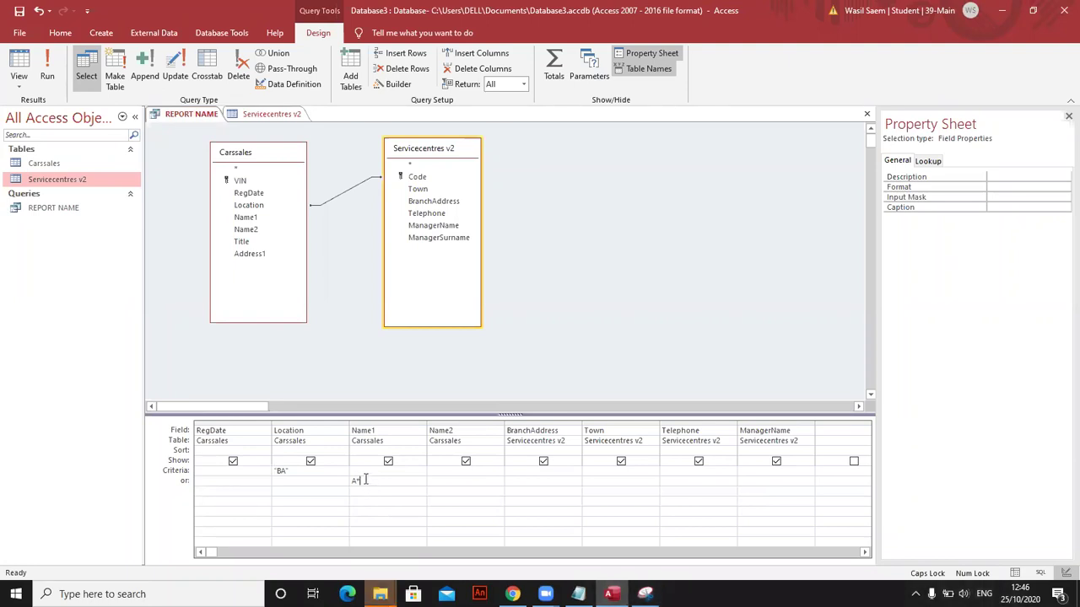
key(BackSpace)
key(BackSpace)
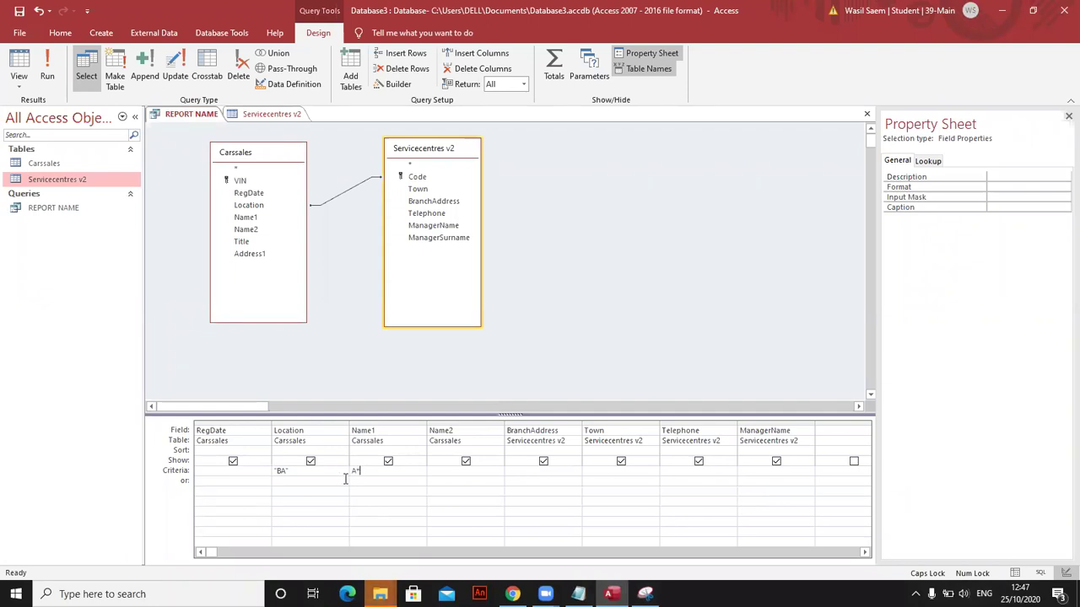
Run the query, check the Location and Name1 values of the returned records, and return to its design
click(48, 76)
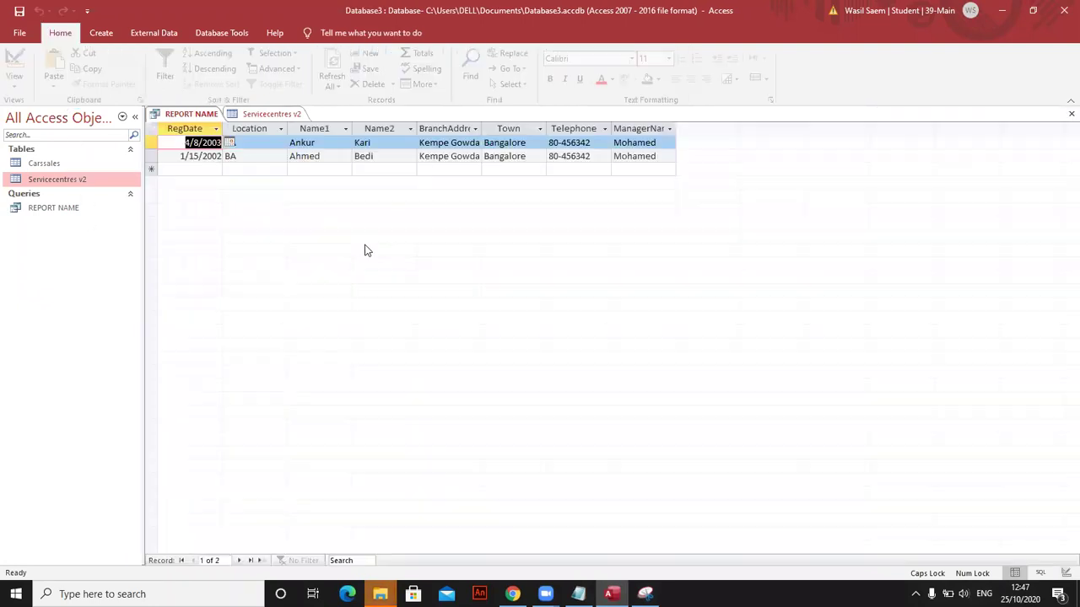
click(262, 145)
key(Down)
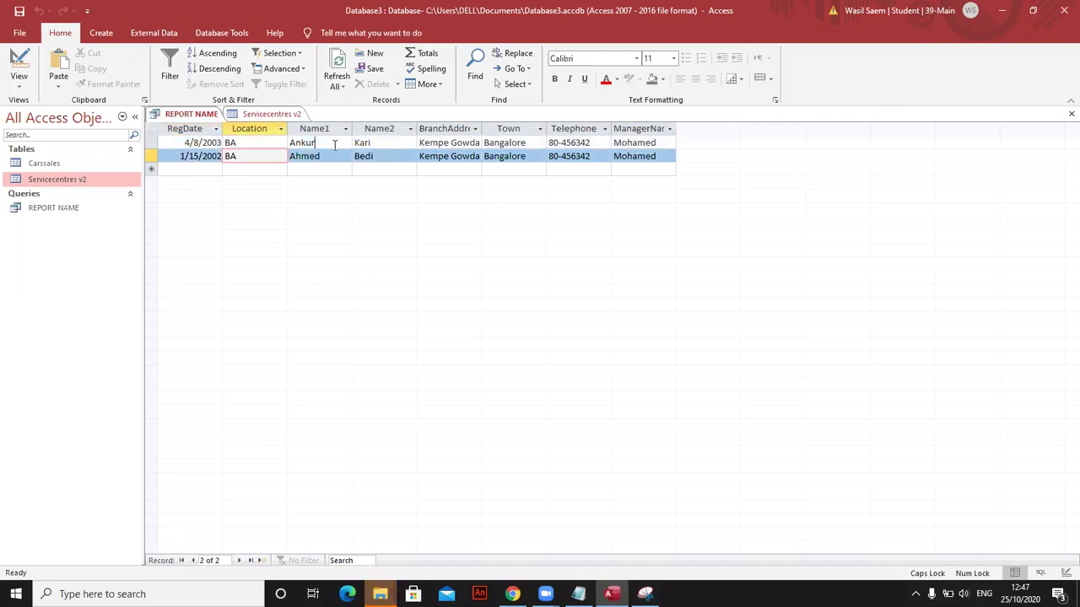
key(Tab)
click(23, 89)
click(36, 167)
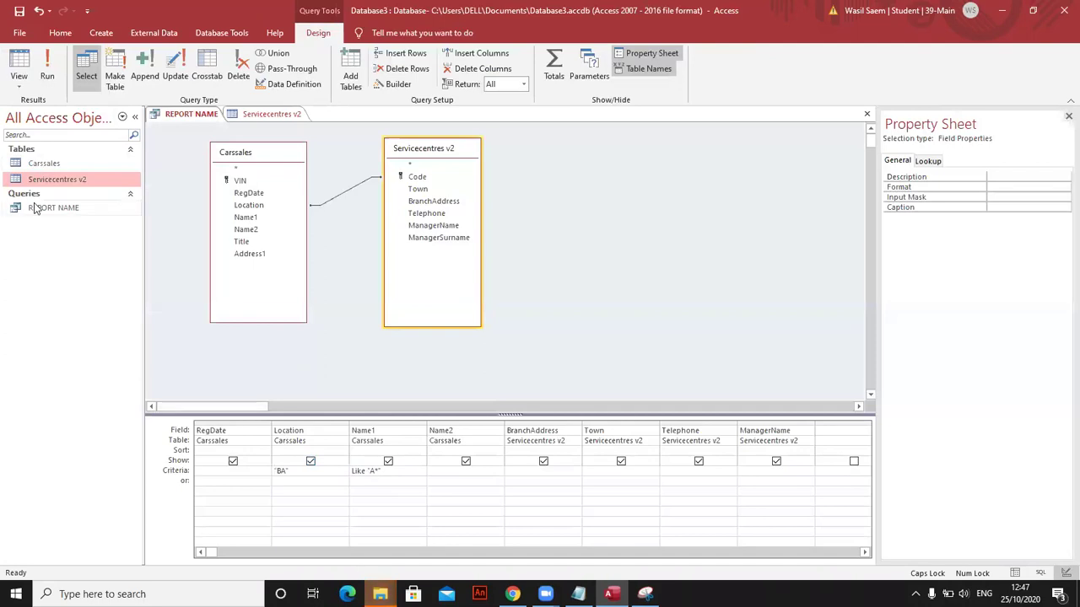
Show the query's SQL statement to examine its SELECT, INNER JOIN and WHERE clauses
click(18, 84)
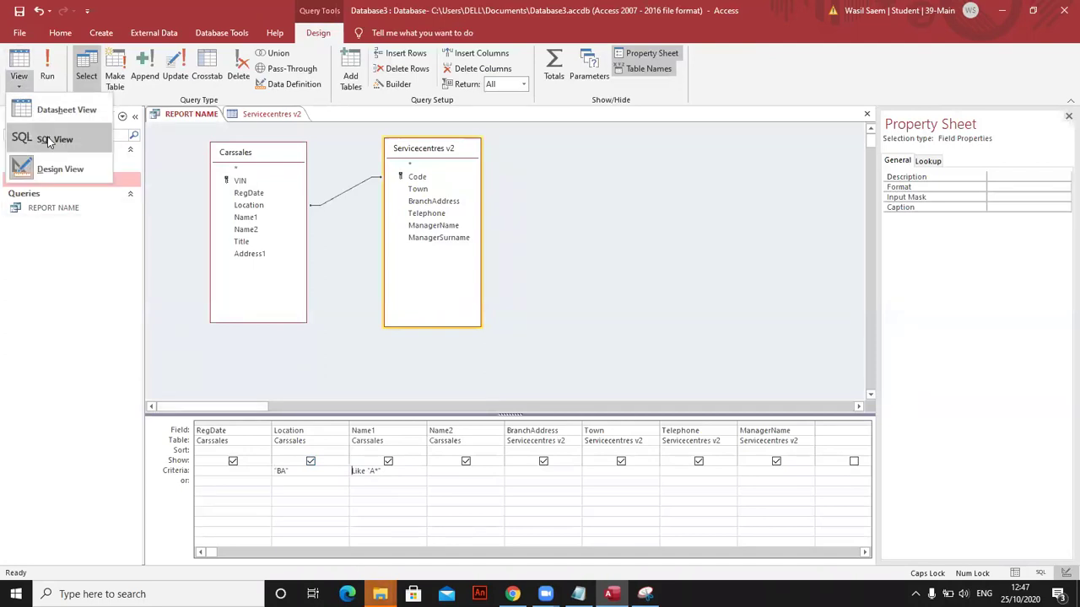
click(51, 140)
click(361, 163)
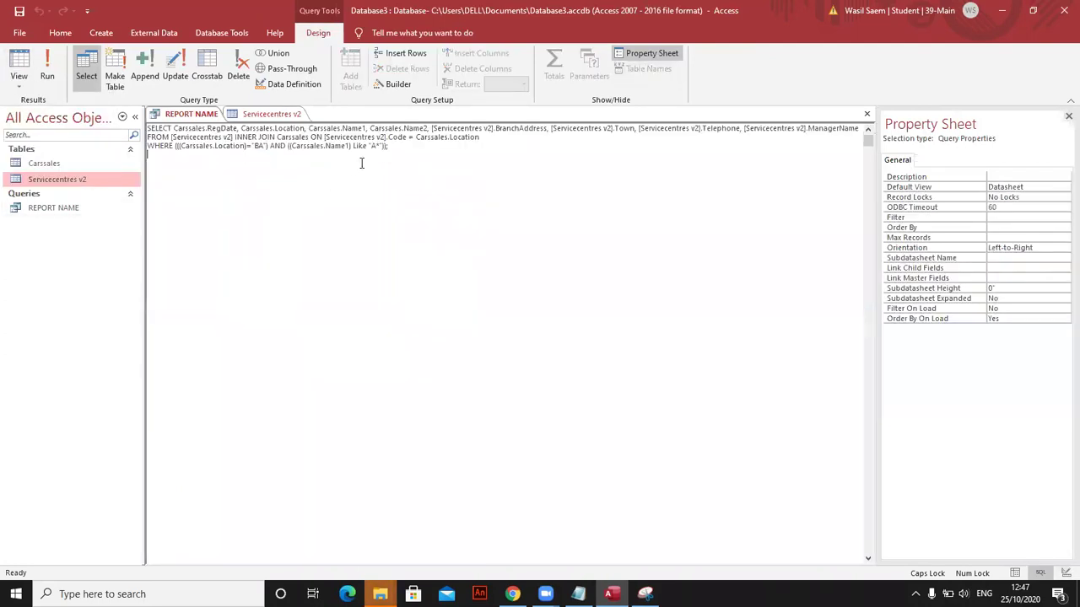
Copy the WHERE clause with the AND condition from the query's SQL and paste it below the notes in Notepad
drag(402, 149, 150, 146)
right_click(150, 146)
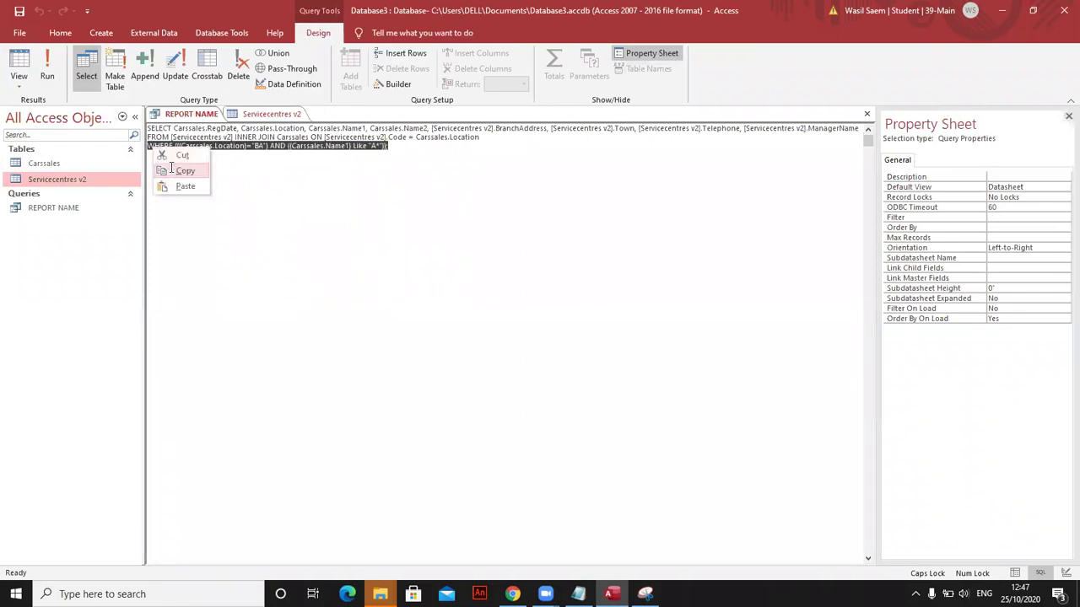
click(181, 171)
click(578, 594)
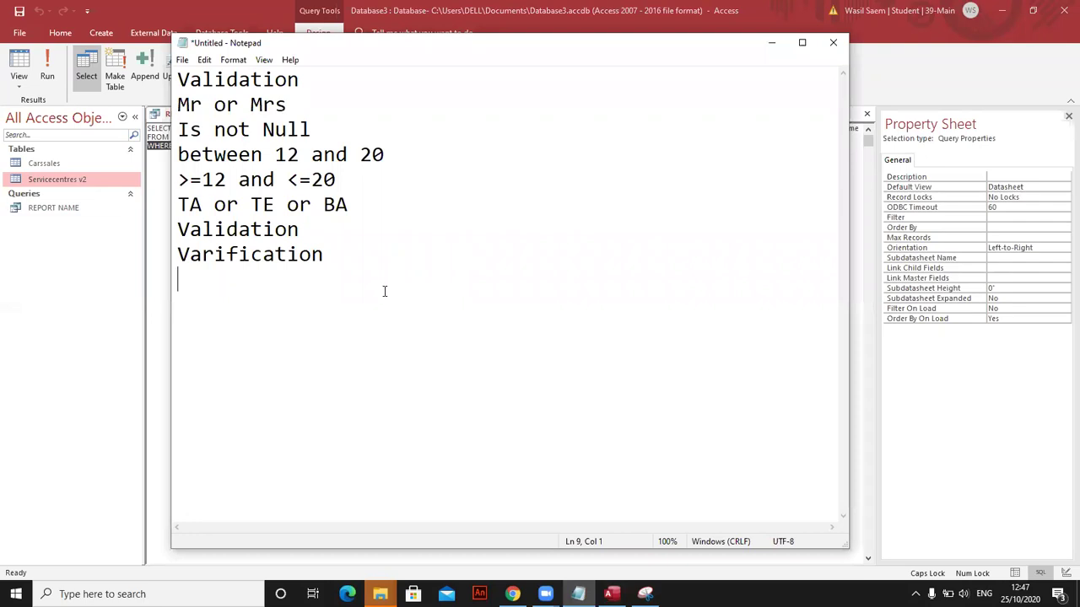
key(ctrl+v)
Examine the pasted clause's Location condition, AND operator and Name1 Like "A*" condition, and put Notepad away
drag(466, 528, 353, 516)
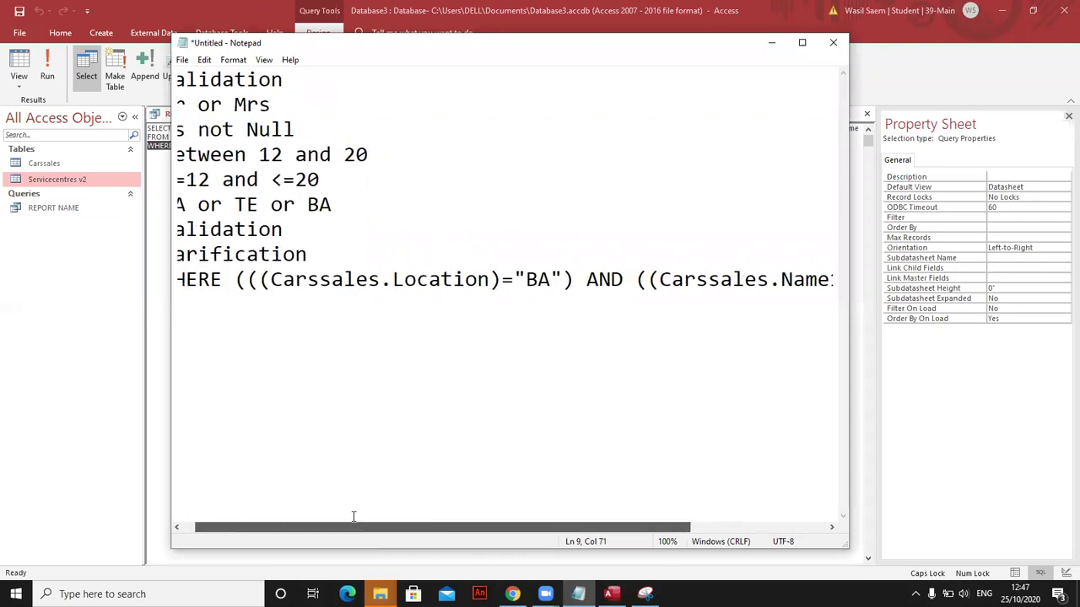
drag(295, 279, 331, 279)
click(503, 280)
double_click(604, 279)
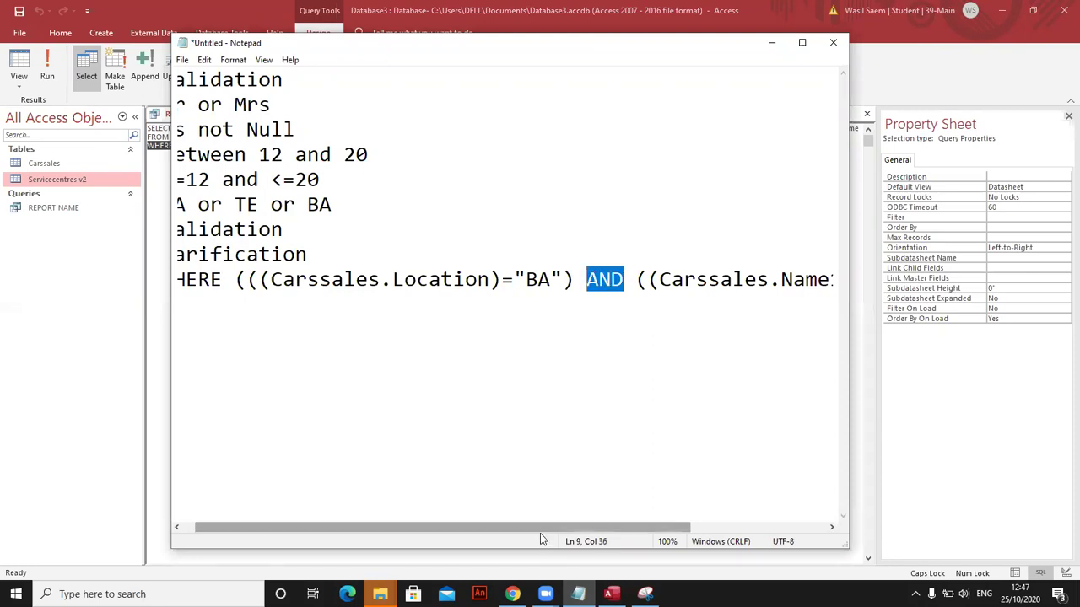
drag(547, 525, 675, 528)
click(672, 280)
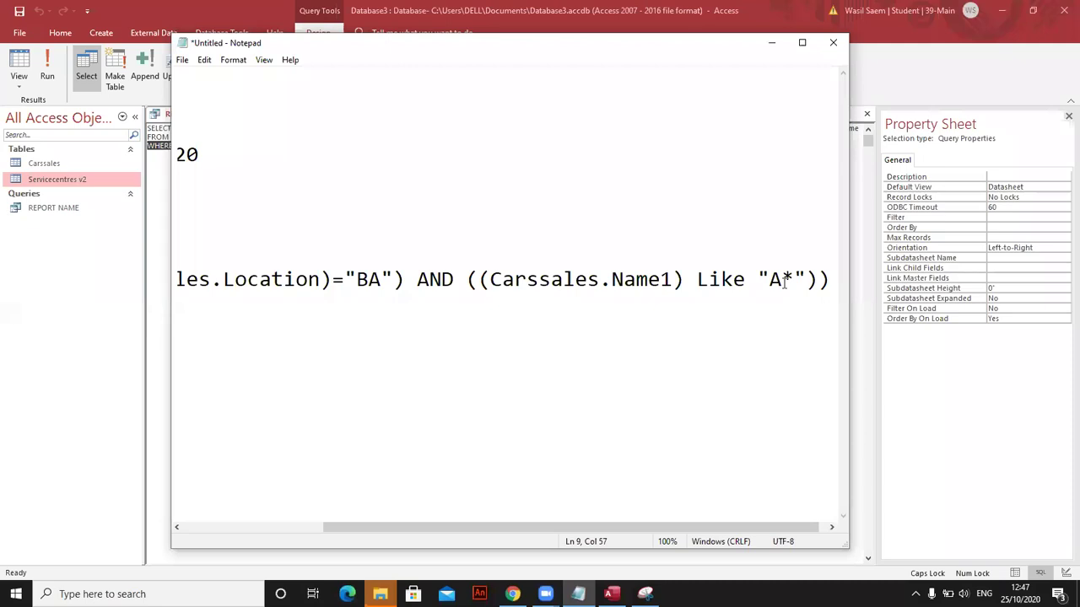
drag(612, 279, 660, 279)
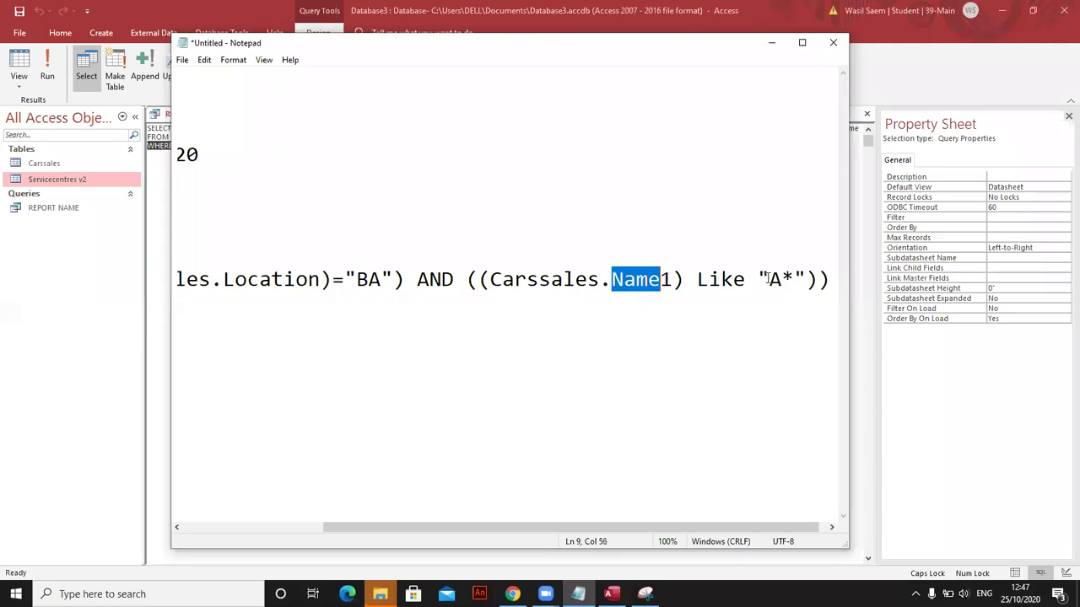
drag(782, 279, 770, 280)
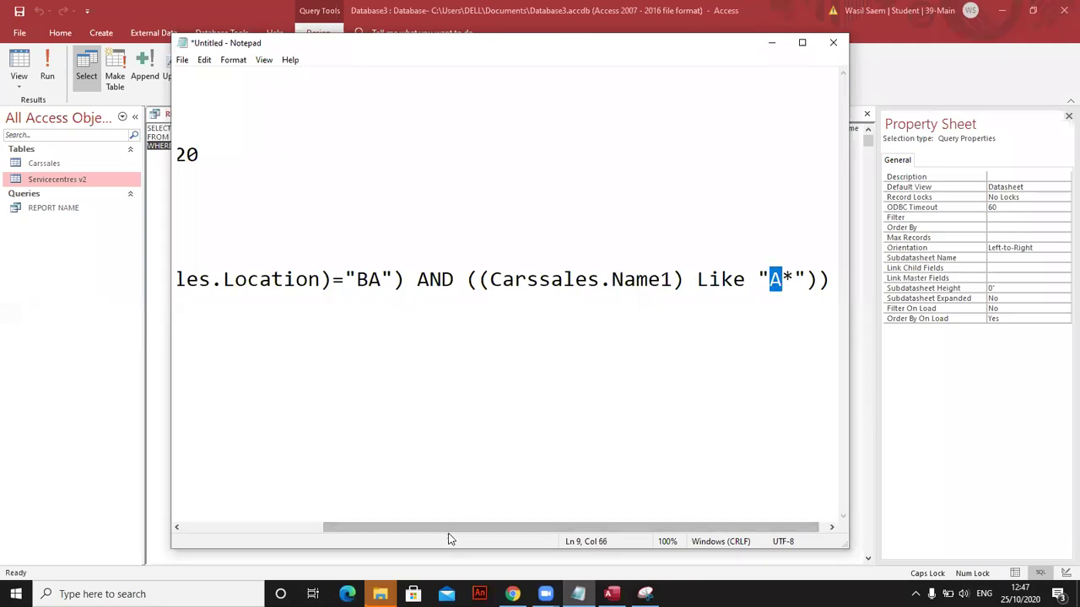
click(771, 42)
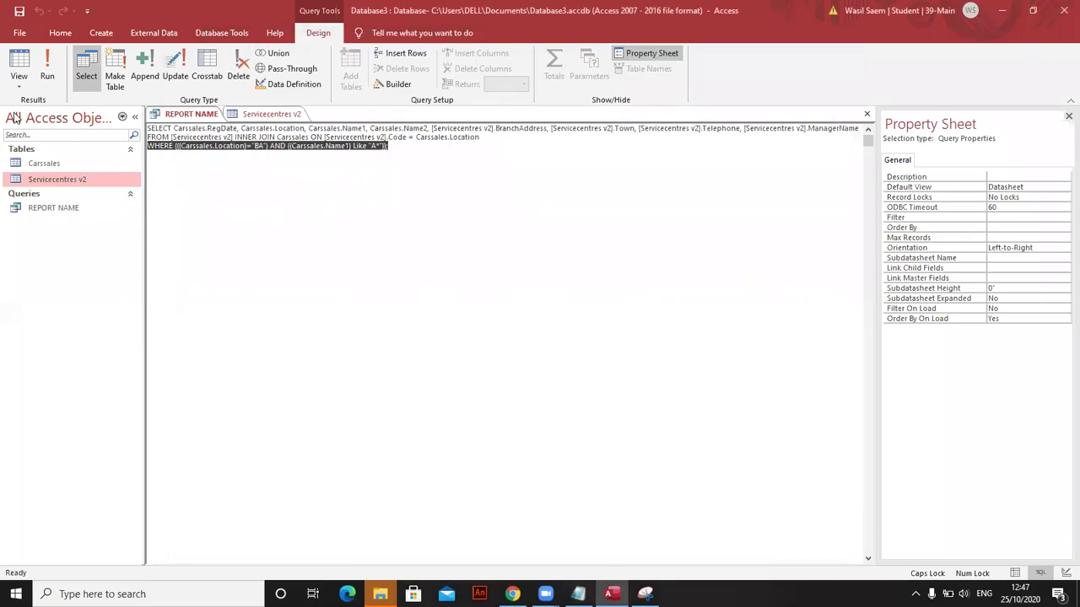
In the query design, move the Name1 criterion Like "A*" from the criteria row to the or row
click(19, 85)
click(42, 168)
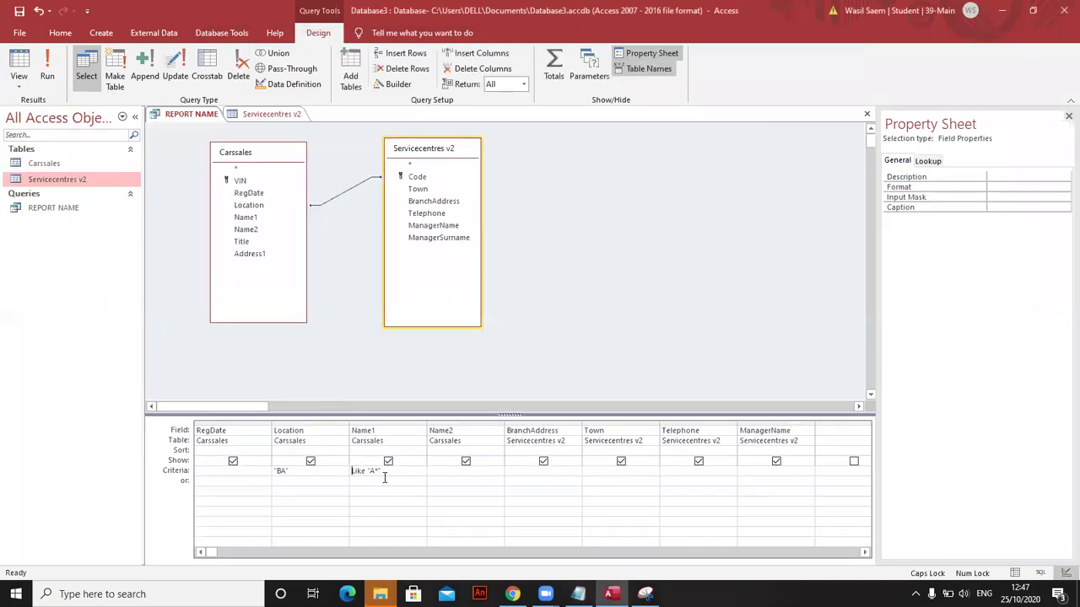
drag(395, 473, 308, 469)
key(ctrl+x)
click(360, 481)
key(ctrl+v)
Run the query, examine the Location column of the returned records, and return to its design
click(47, 74)
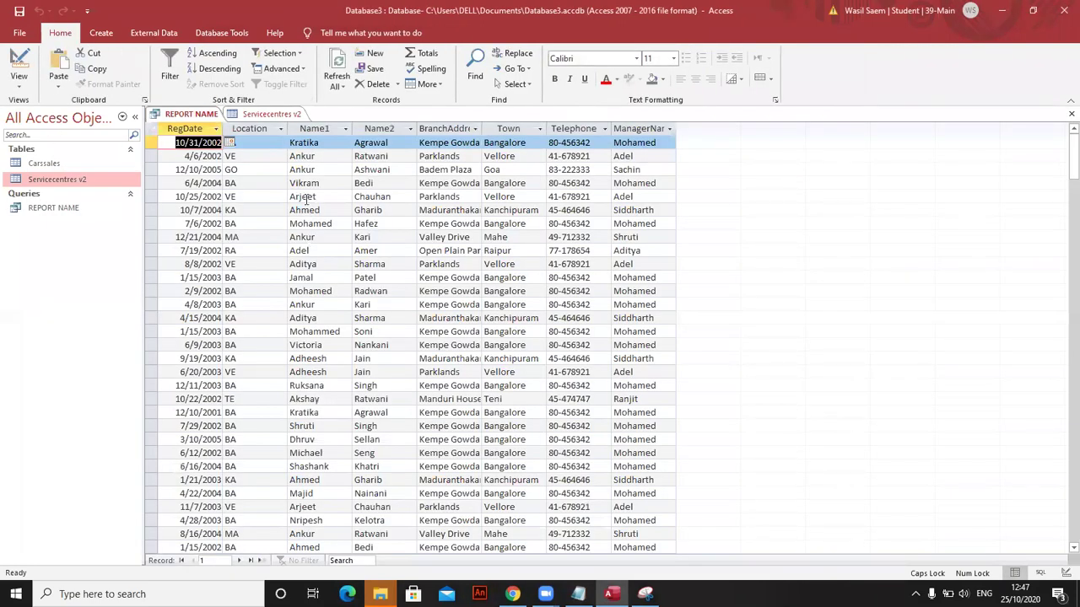
click(258, 129)
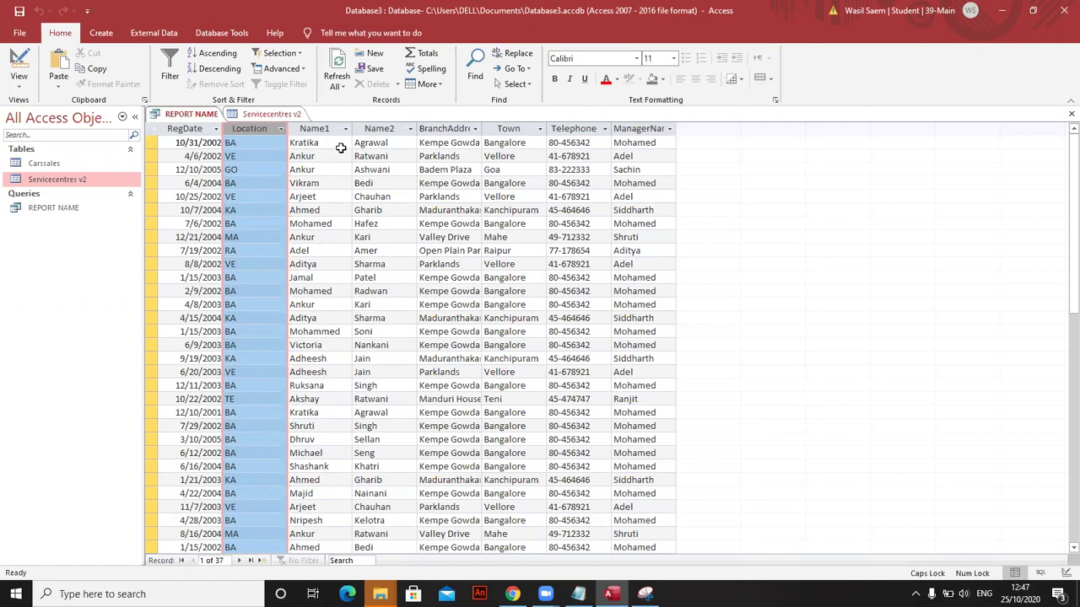
click(18, 82)
click(55, 169)
Run the query again, compare Location and Name1 record by record against the two OR conditions, and reopen its design
click(47, 68)
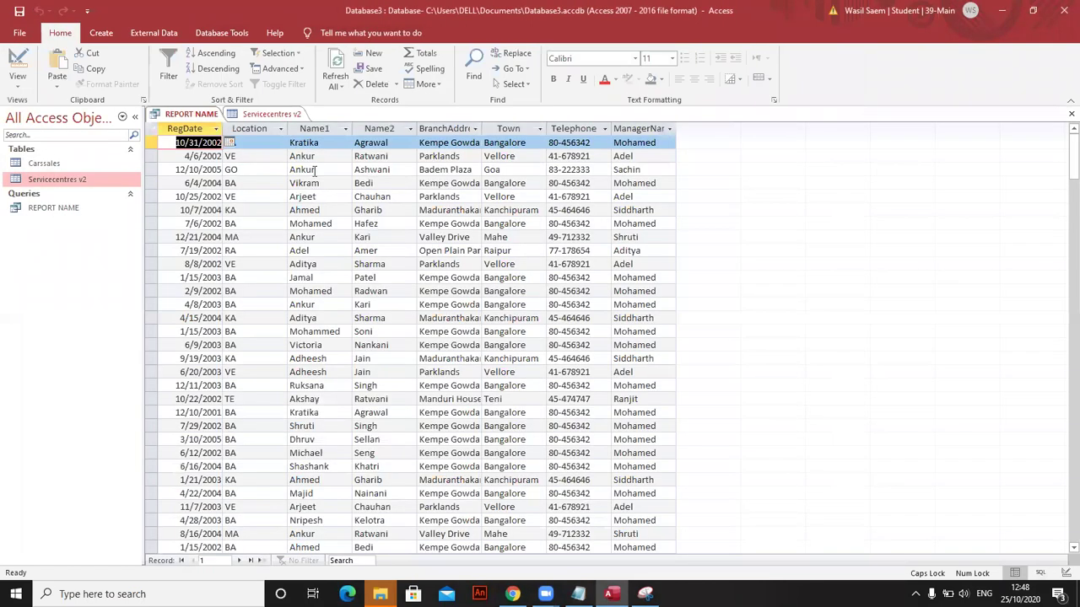
click(312, 169)
click(260, 144)
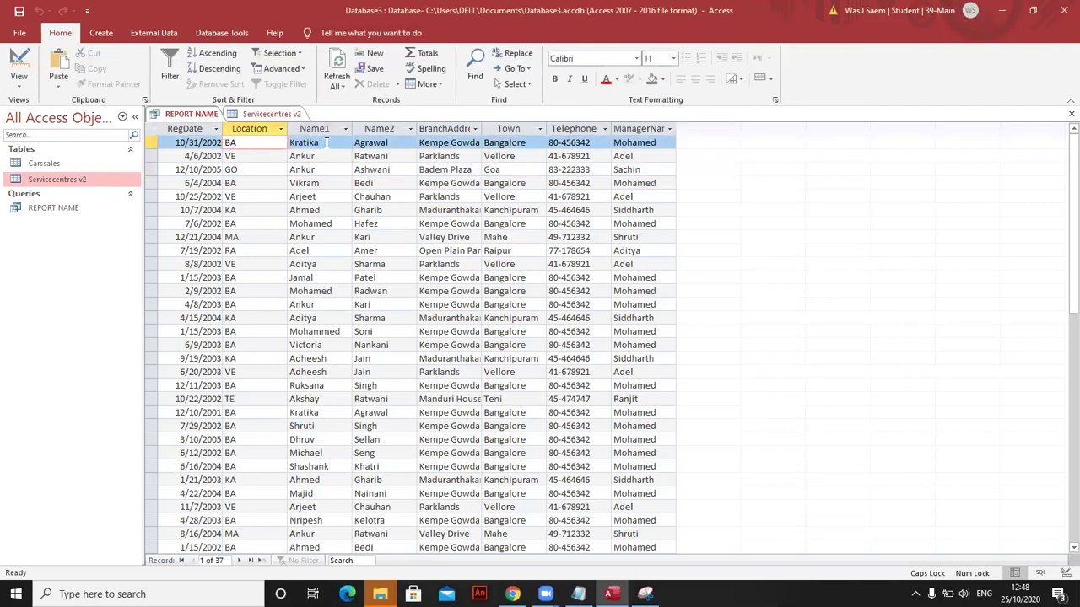
double_click(302, 142)
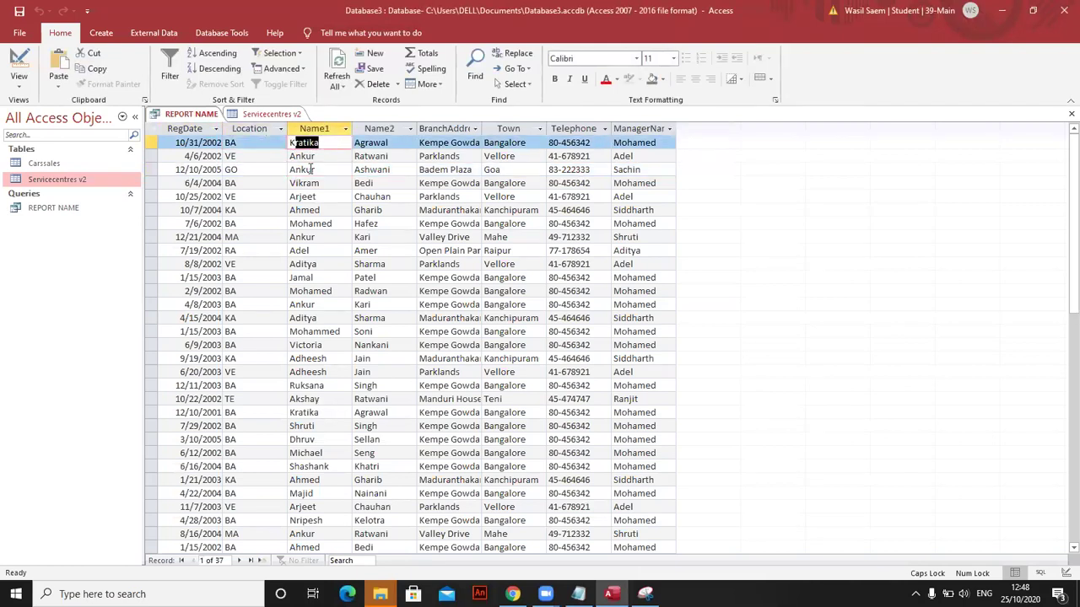
click(232, 160)
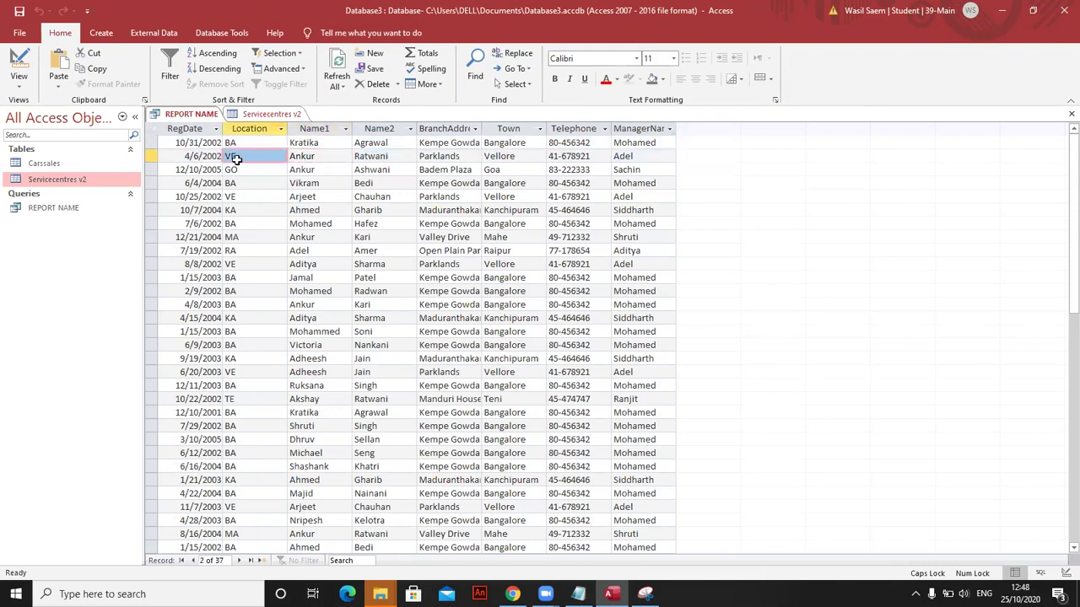
click(245, 169)
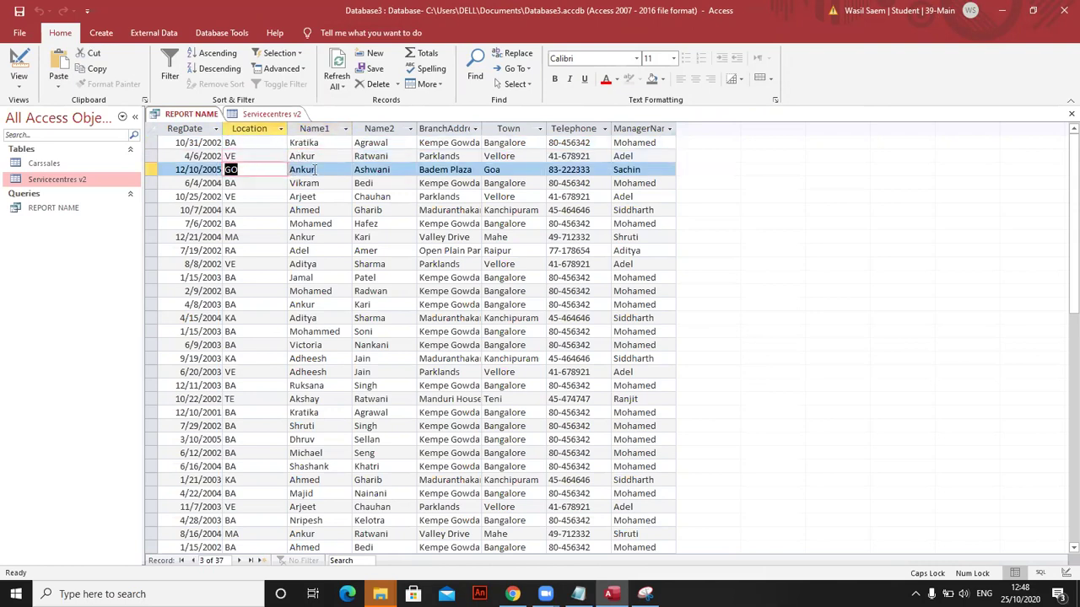
click(228, 170)
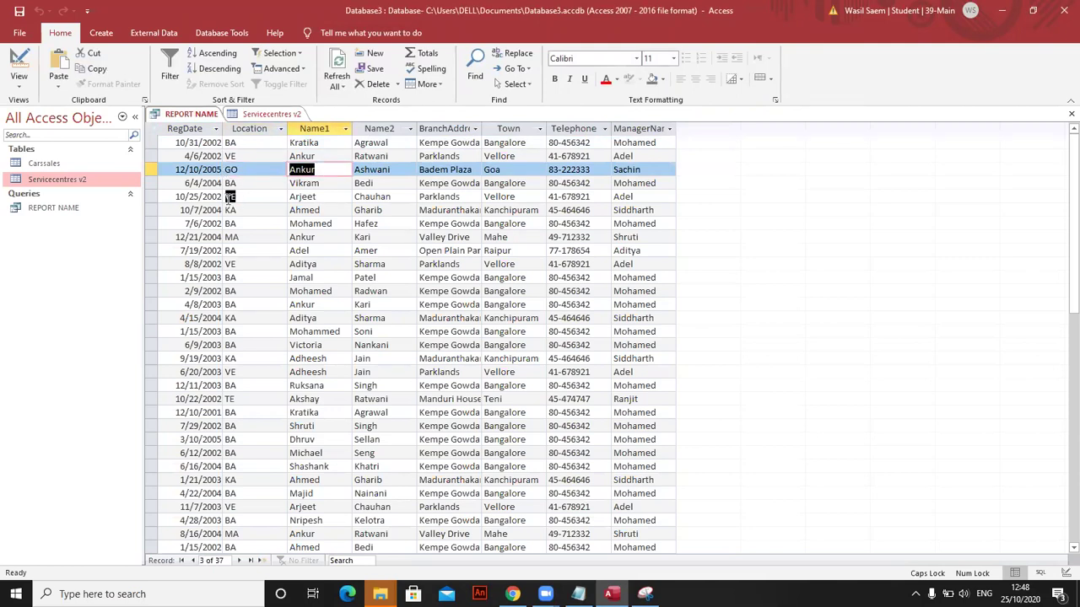
click(229, 197)
key(Tab)
click(235, 221)
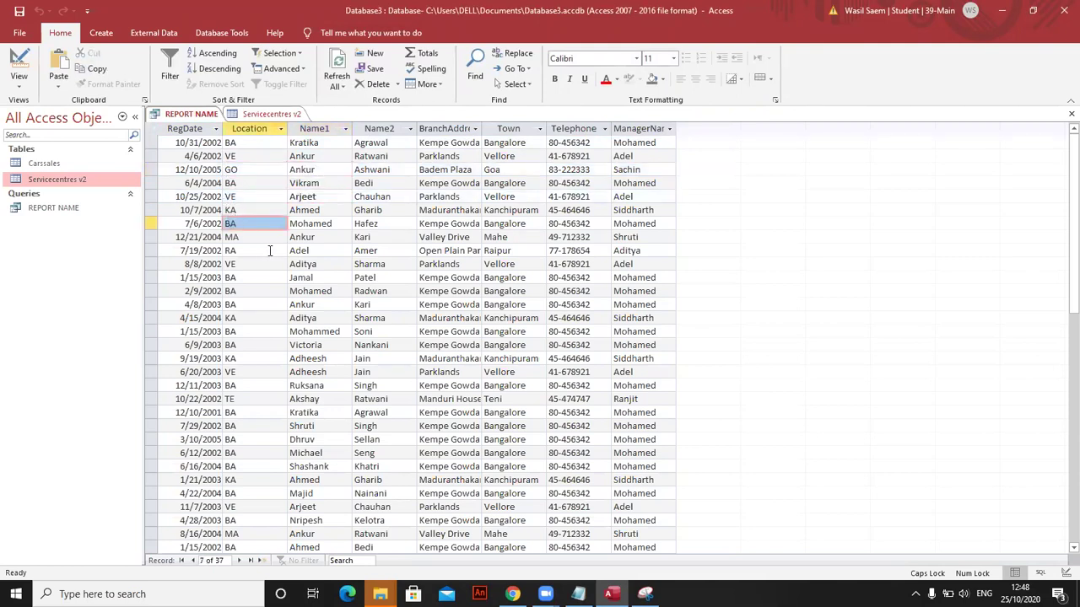
click(301, 253)
click(19, 80)
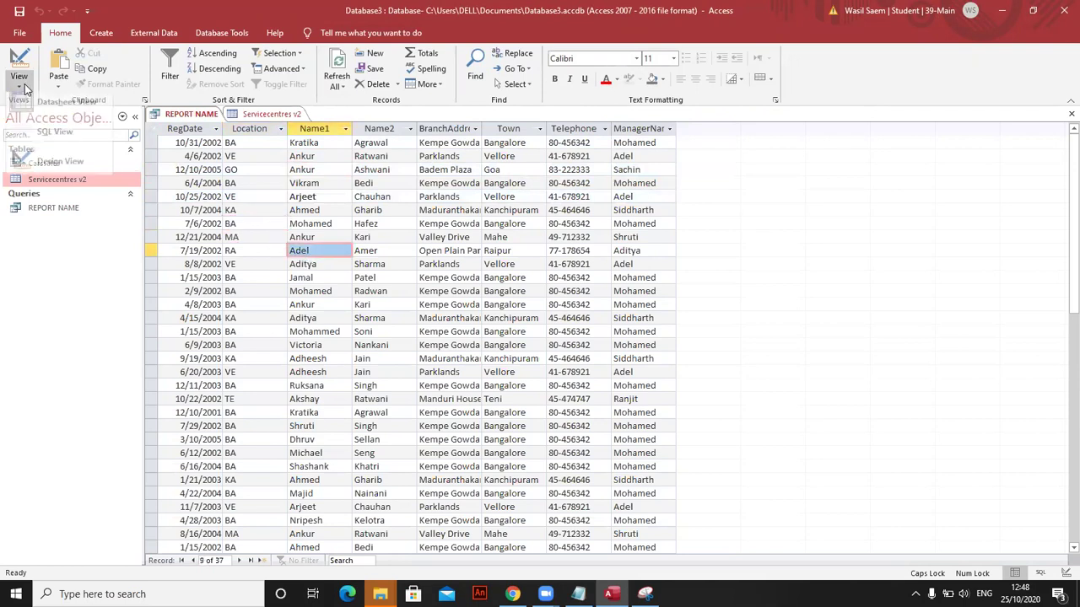
click(38, 169)
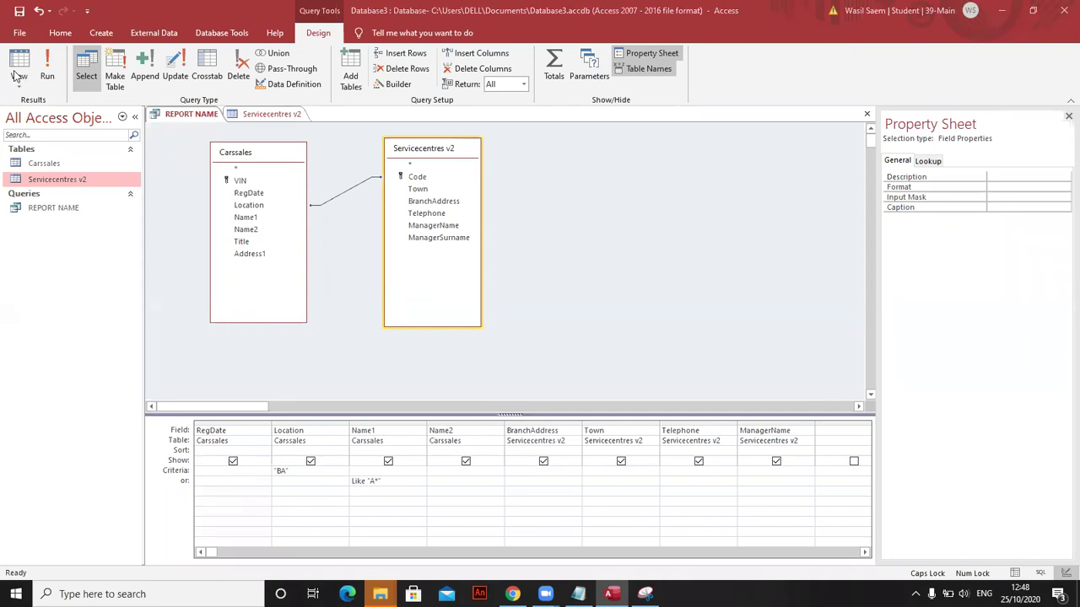
Copy the OR version of the WHERE clause from the query's SQL and paste it under the AND clause in Notepad
click(20, 81)
click(50, 143)
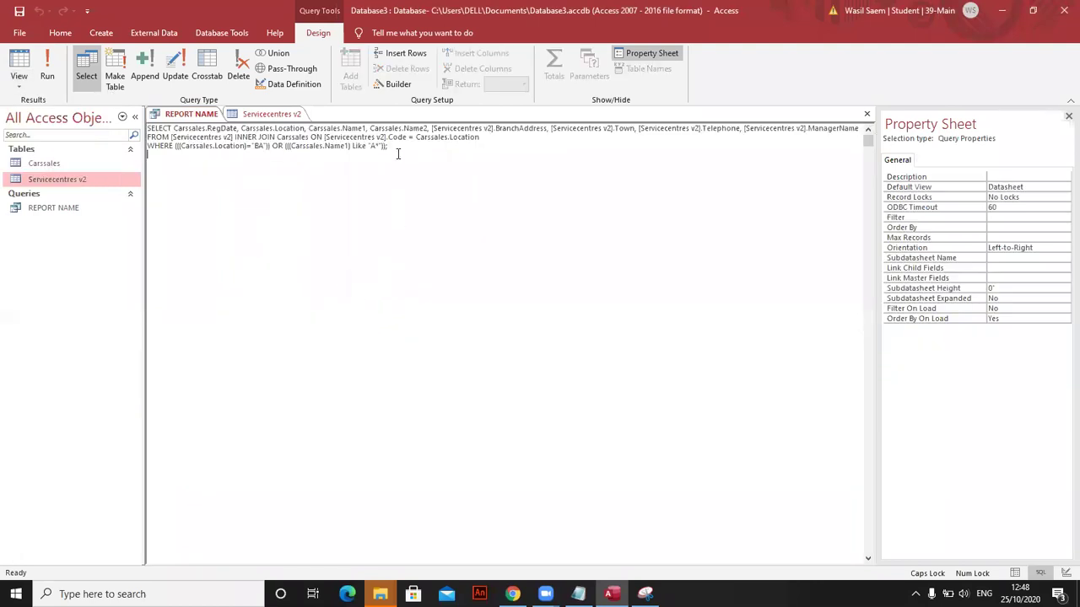
drag(388, 147, 145, 148)
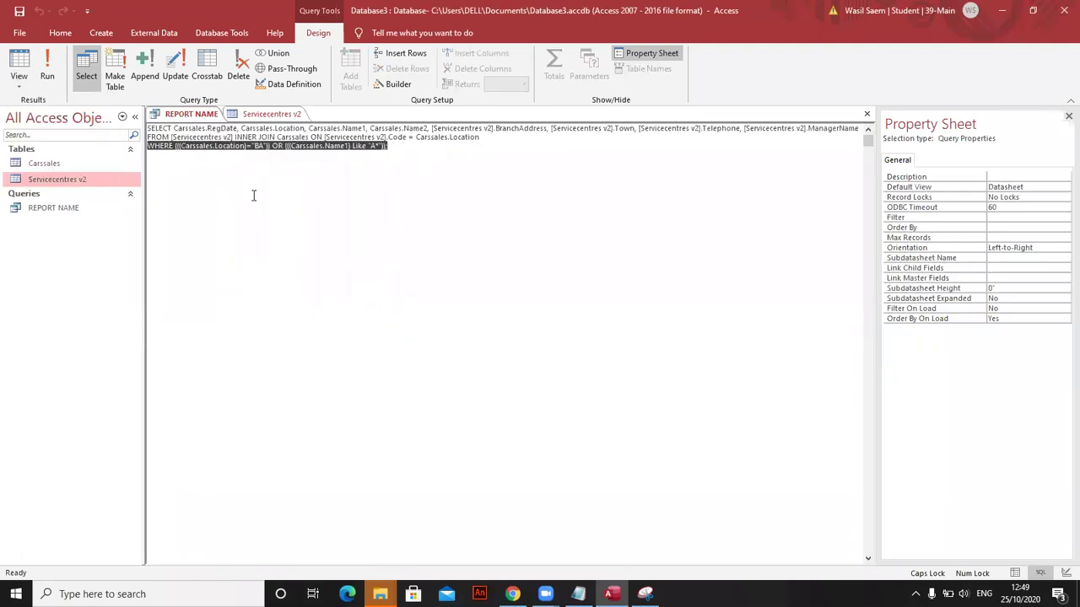
click(578, 594)
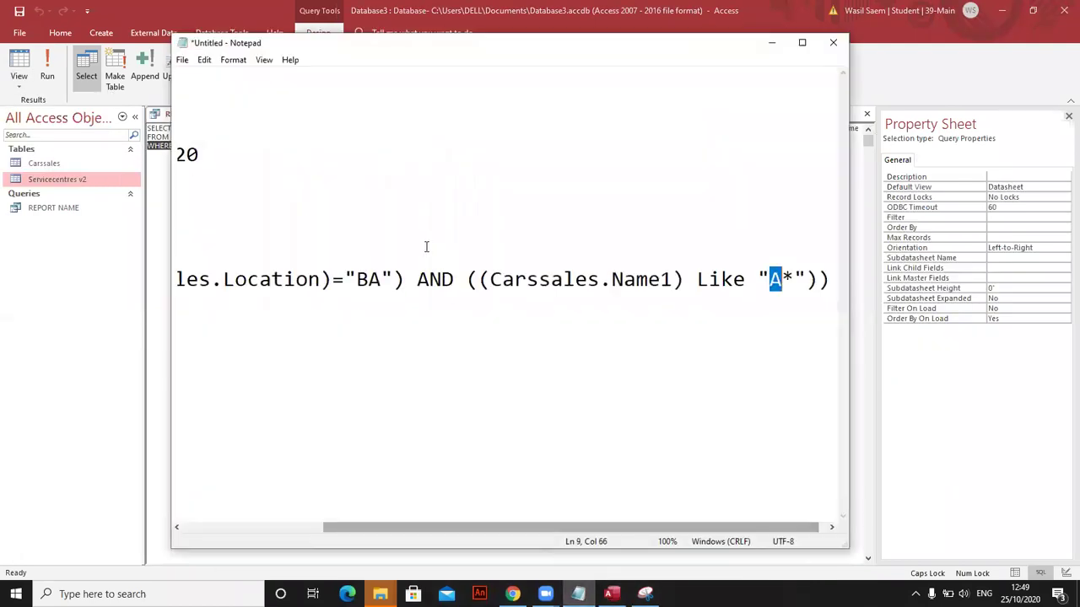
drag(545, 528, 553, 527)
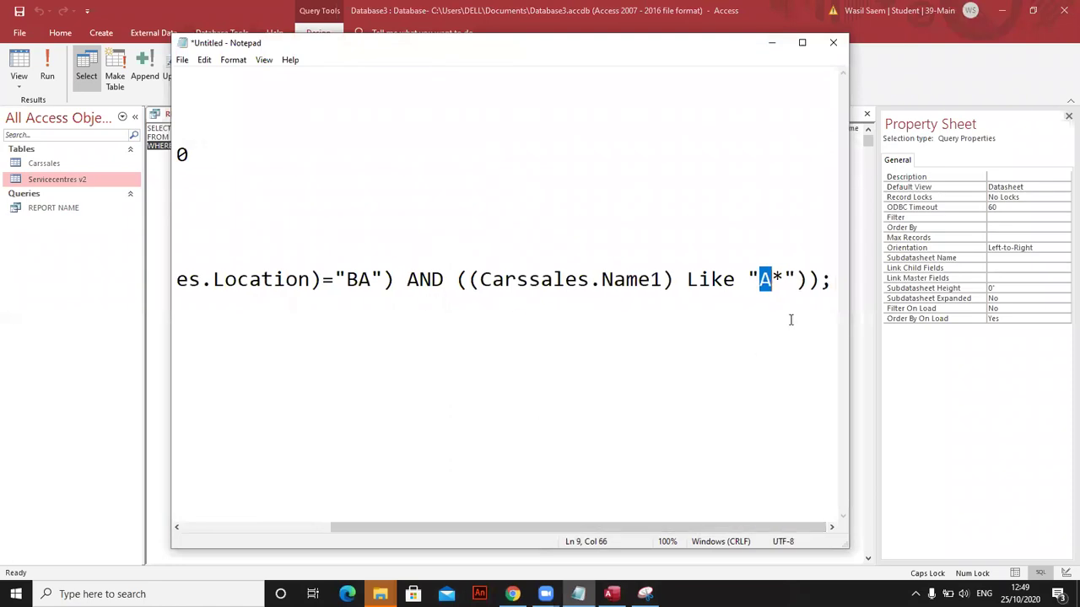
click(831, 281)
key(Return)
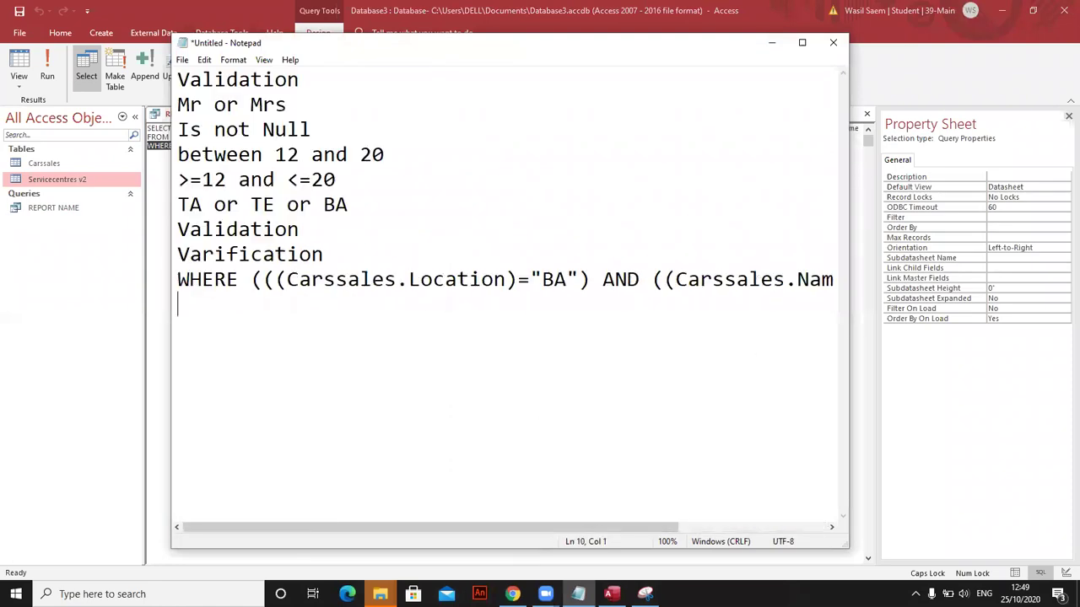
key(ctrl+v)
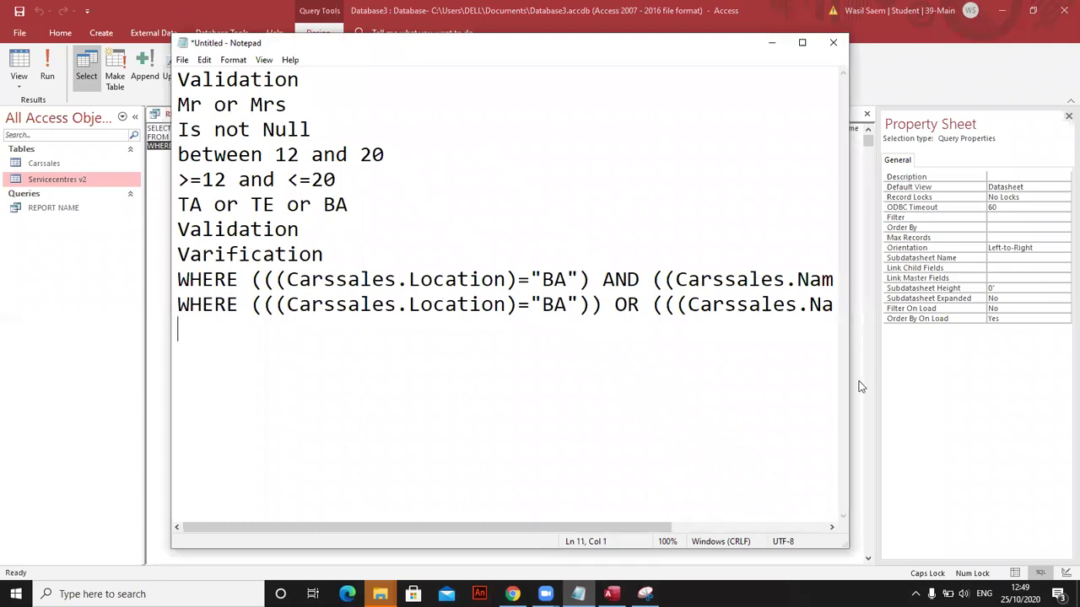
Widen the Notepad window to show both WHERE clauses in full and compare their fields, values and AND/OR operators
drag(852, 383, 1061, 375)
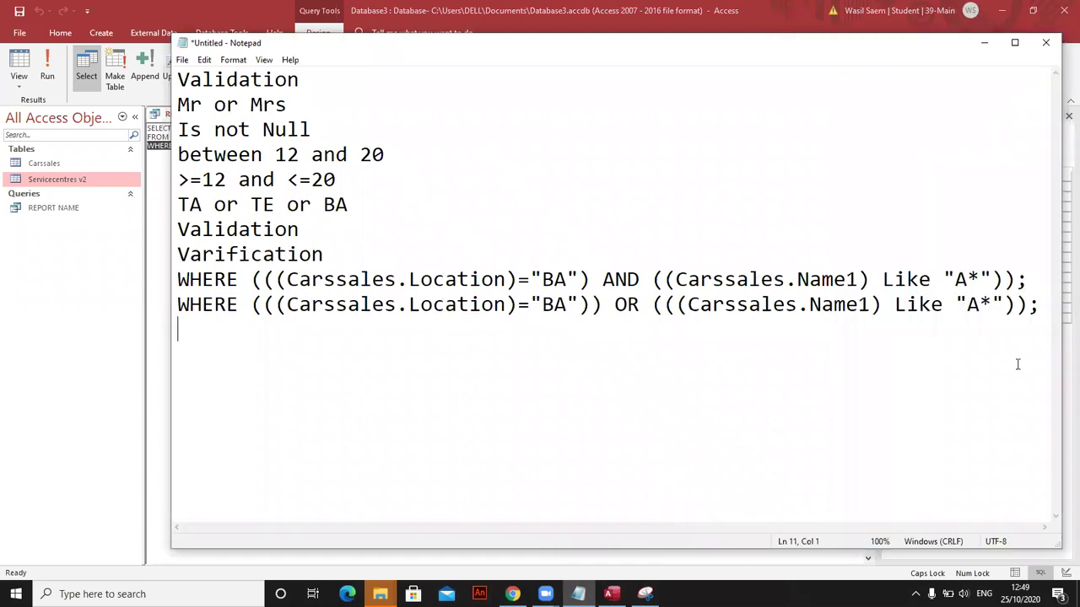
drag(417, 312, 506, 311)
drag(577, 313, 640, 306)
drag(809, 307, 872, 305)
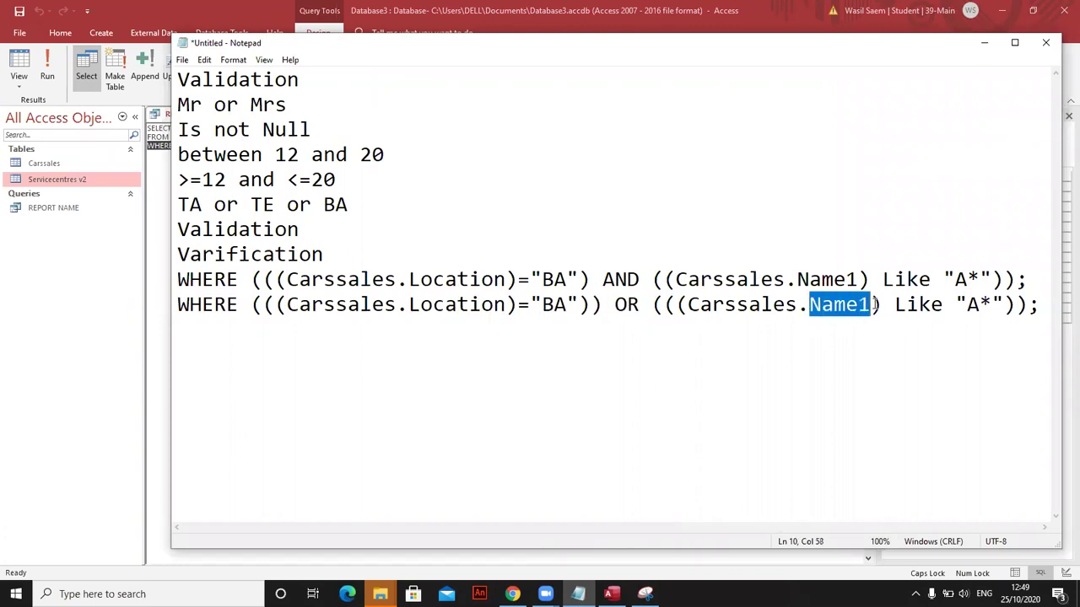
drag(967, 306, 980, 306)
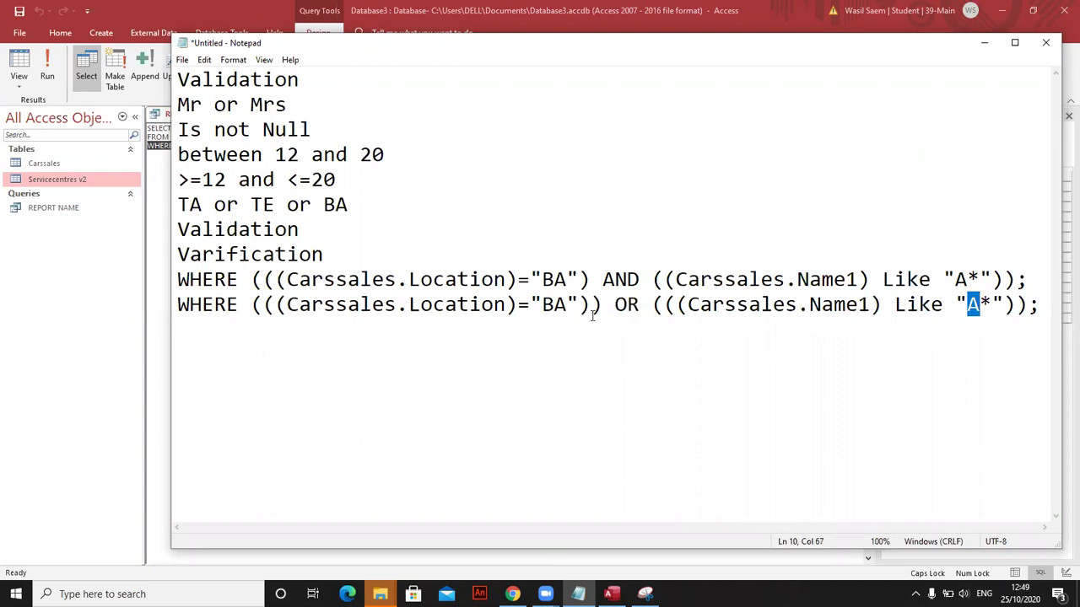
drag(642, 306, 616, 306)
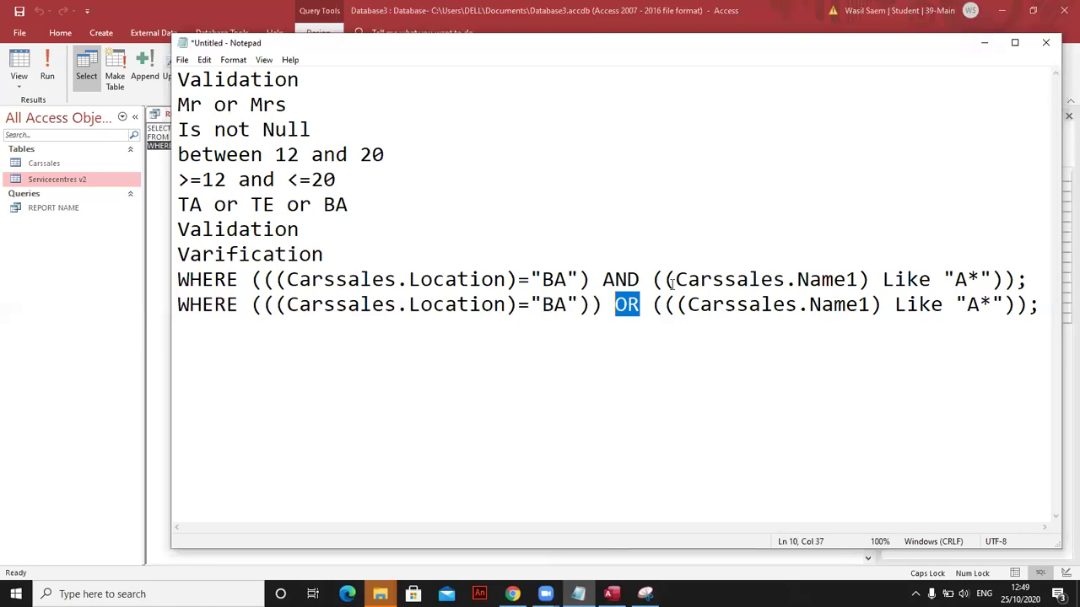
drag(1015, 278, 252, 273)
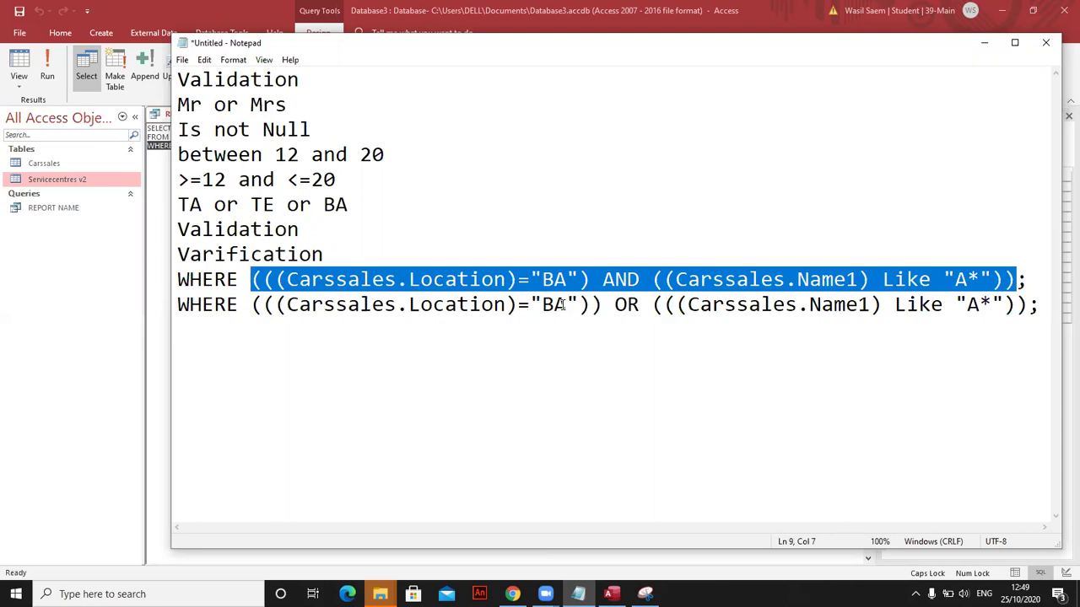
click(620, 279)
double_click(627, 305)
click(983, 43)
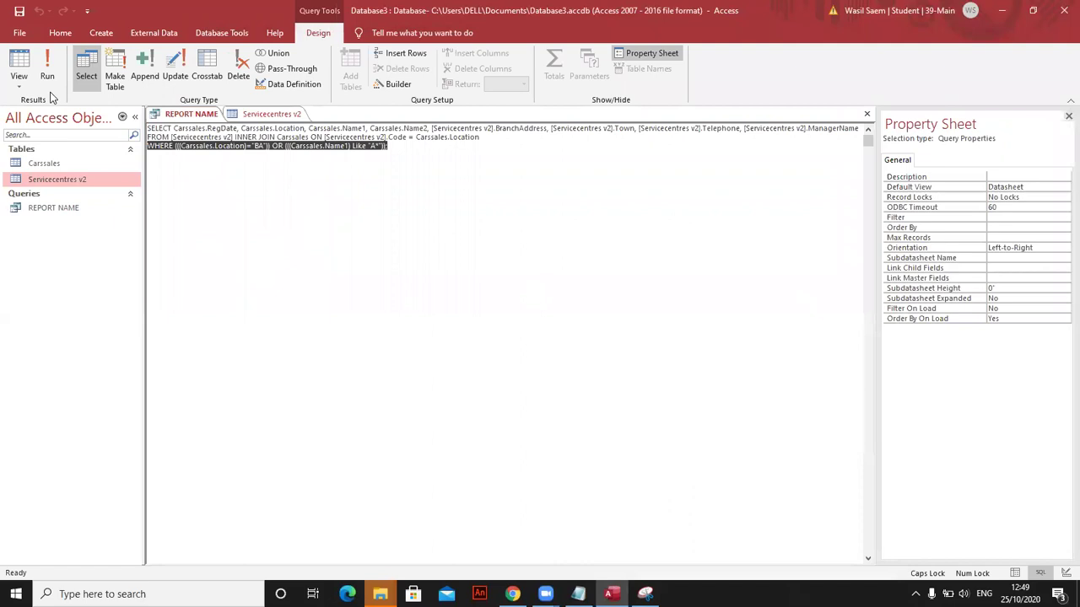
Return to the query's design and extend the Location criterion to "BA" Or "MA"
click(19, 80)
click(50, 168)
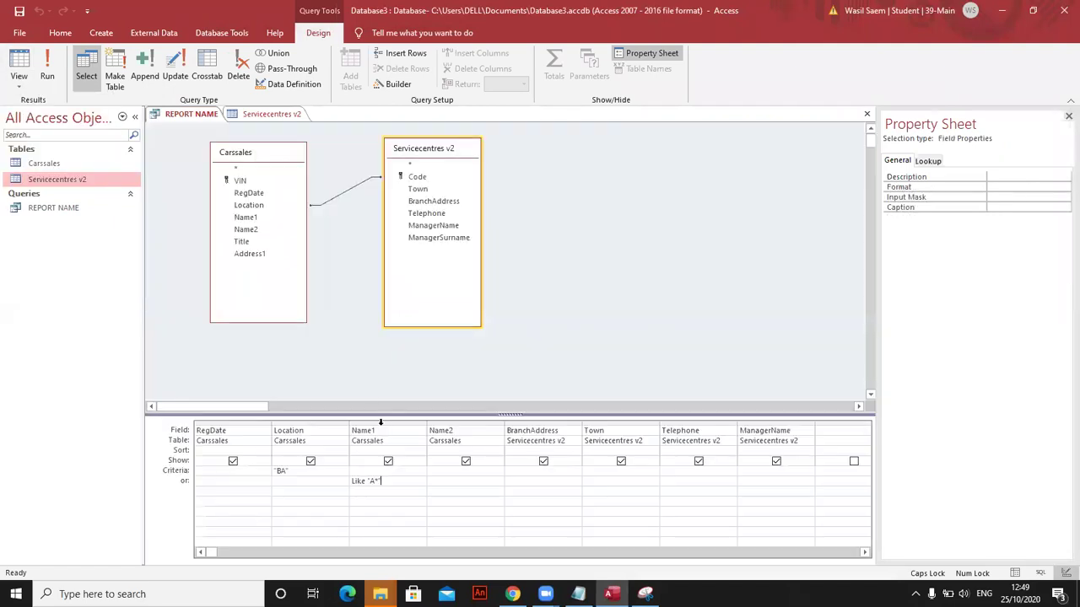
click(311, 472)
click(453, 511)
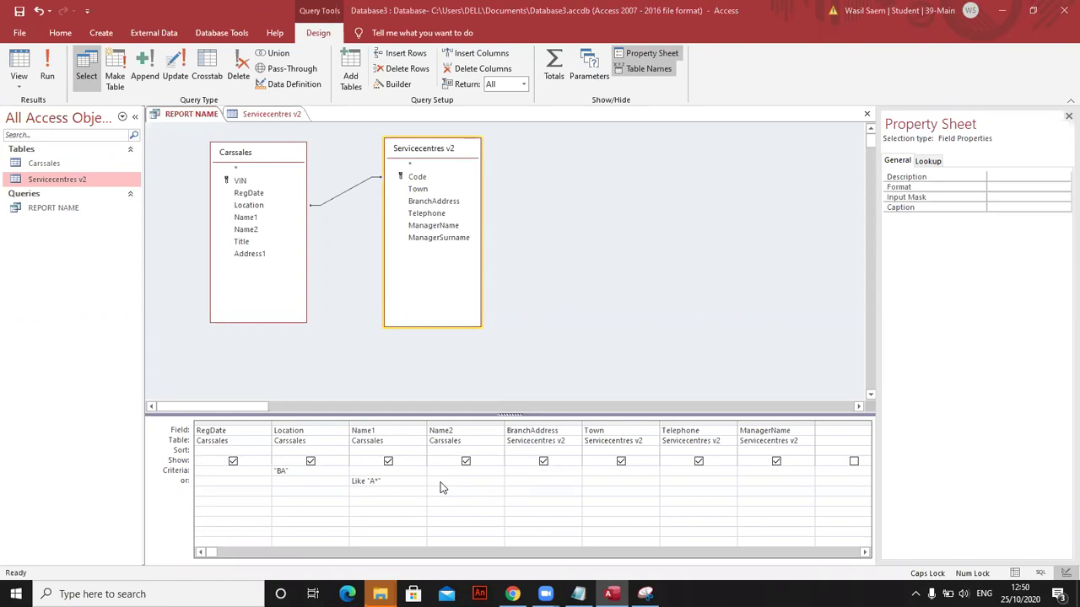
click(326, 472)
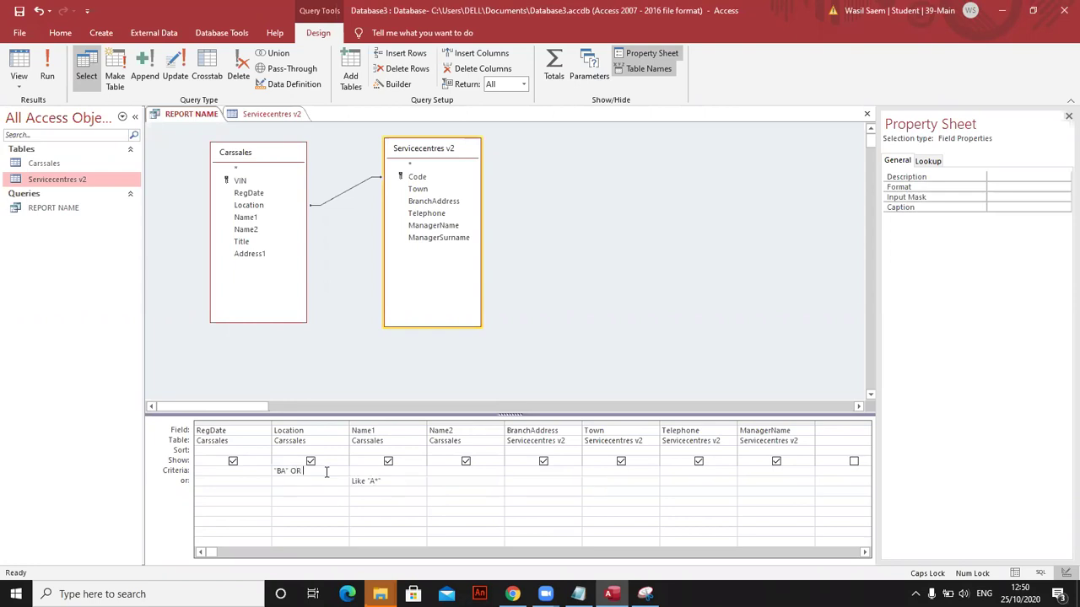
text(OR MA)
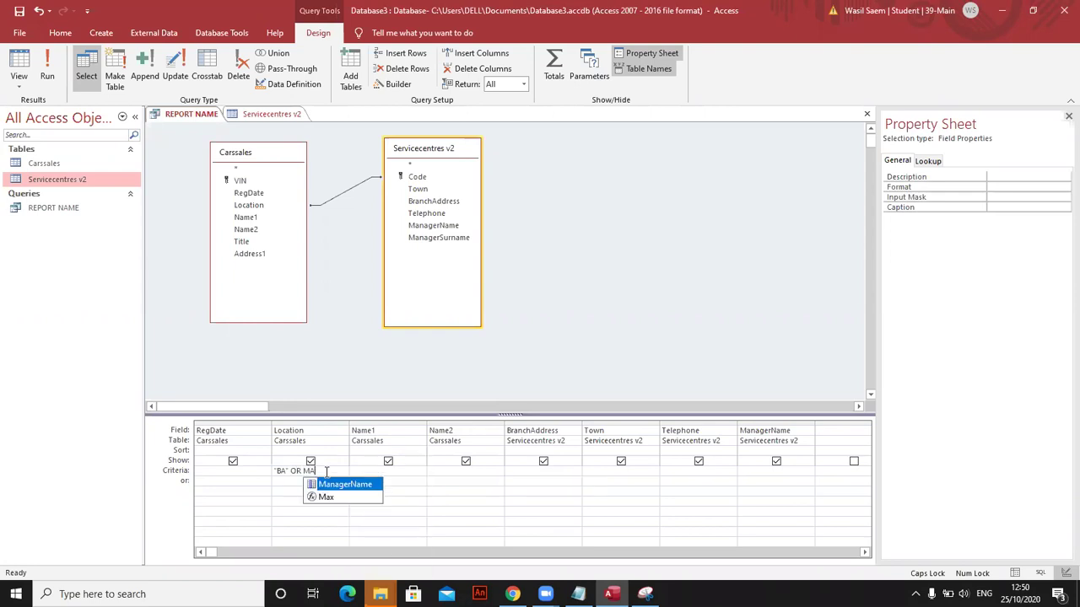
click(289, 489)
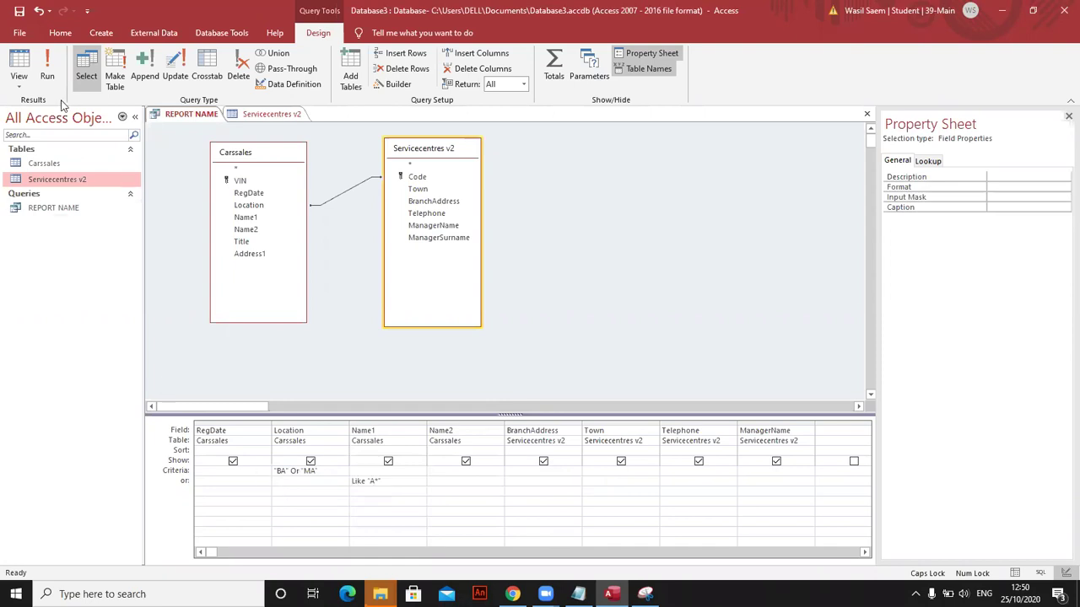
Run the query, check the Location values of the returned records, and reopen its design
click(47, 68)
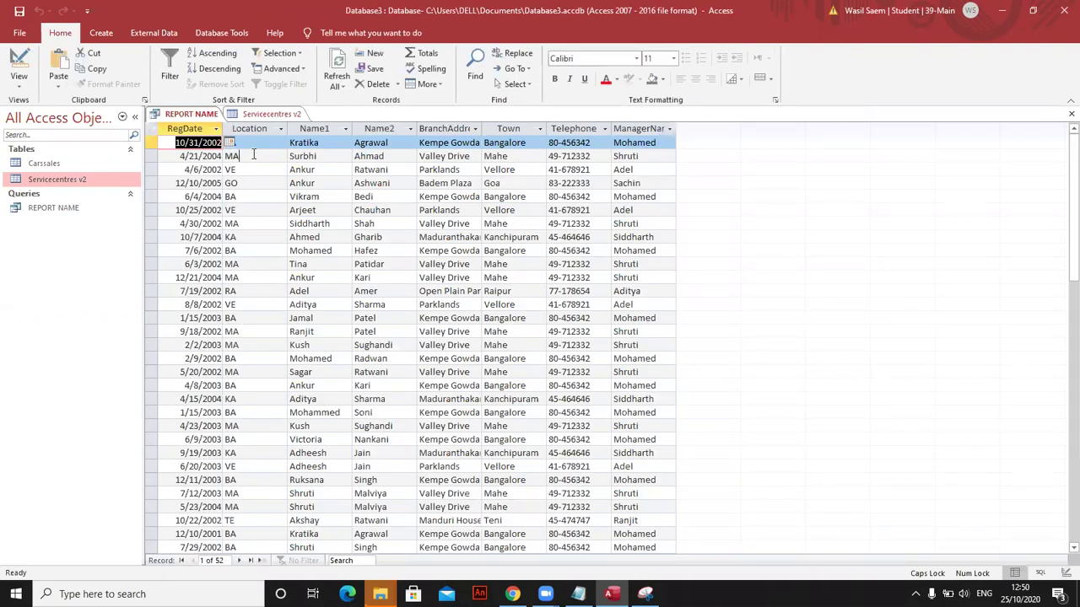
click(255, 156)
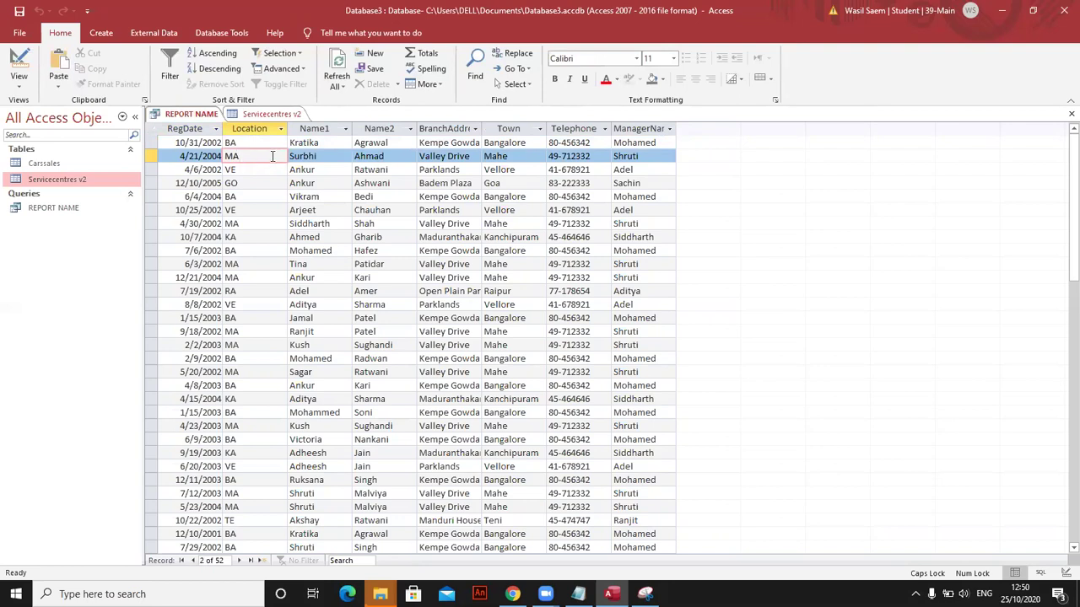
click(19, 82)
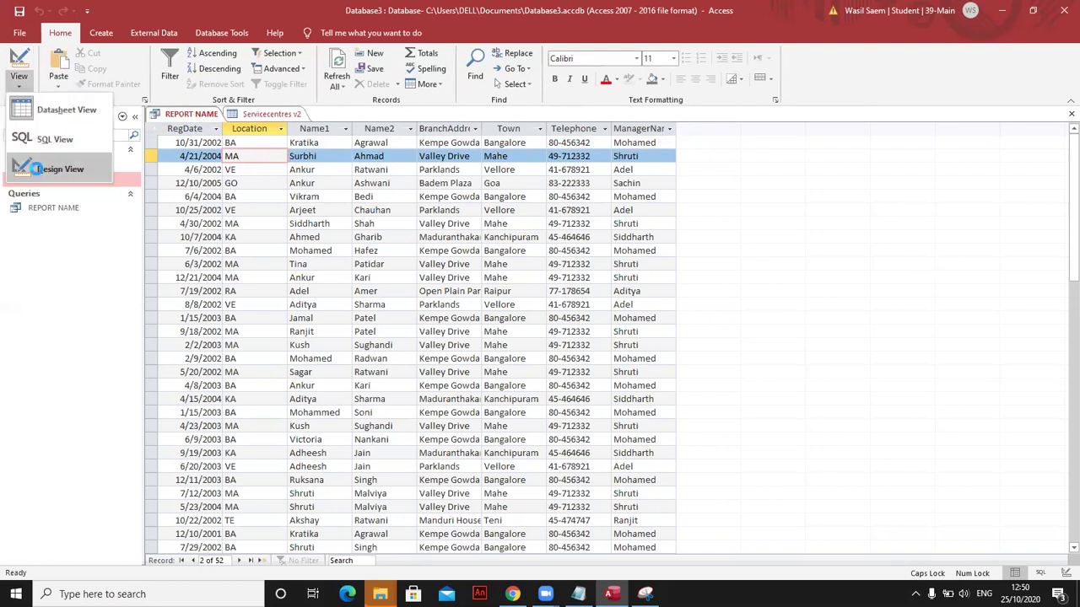
click(37, 169)
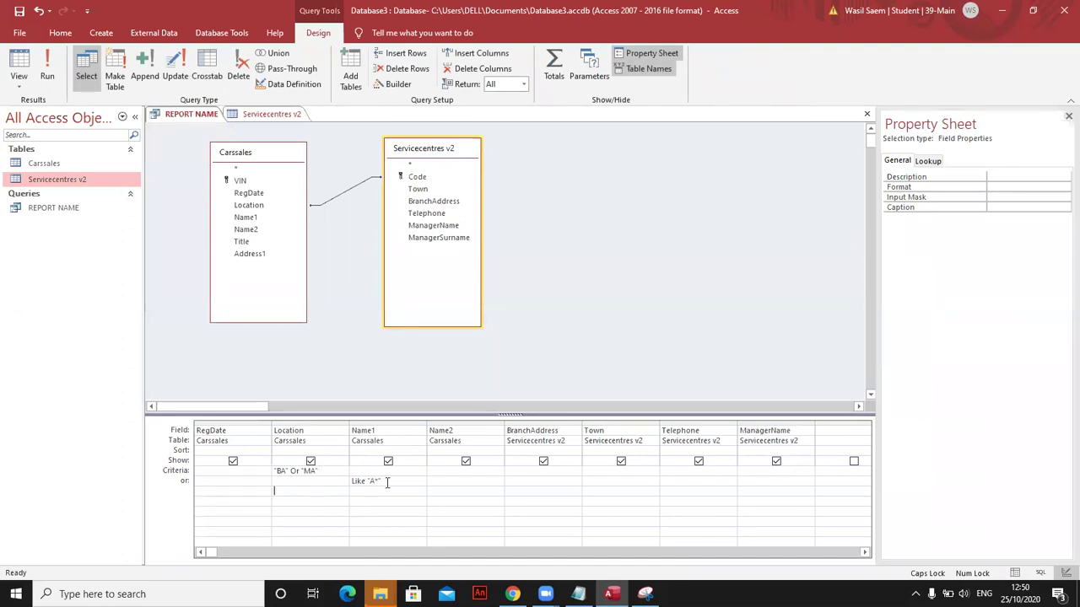
Move the Name1 criterion Like "A*" from the or row up to the Criteria row beside the Location condition
drag(385, 482, 352, 481)
key(ctrl+c)
key(Delete)
key(ctrl+v)
Run the query, compare Location and Name1 in each record against the combined AND conditions, and return to its design
click(49, 74)
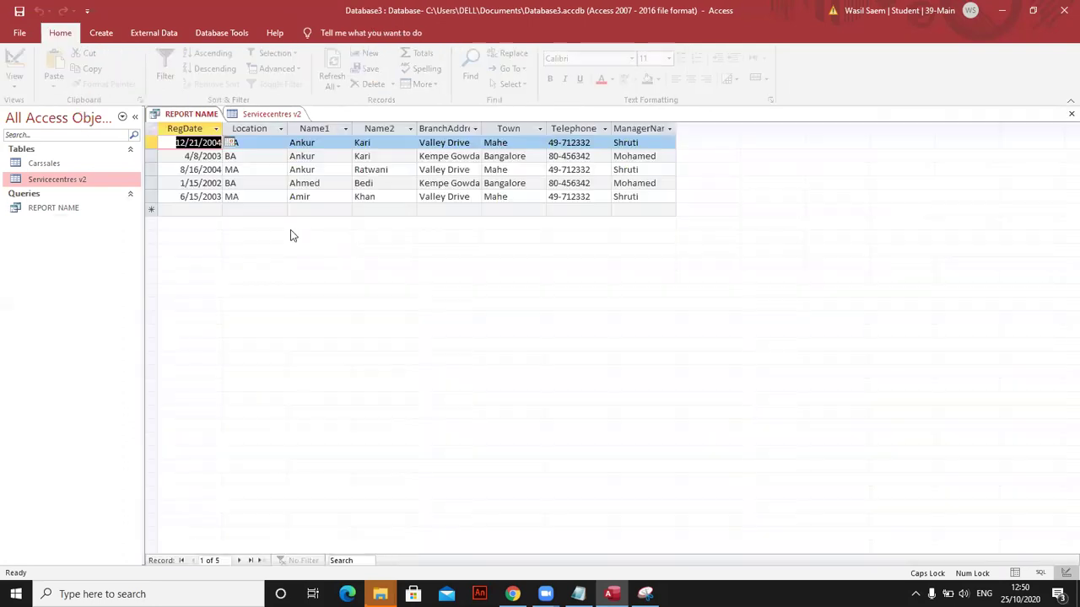
click(273, 156)
click(262, 145)
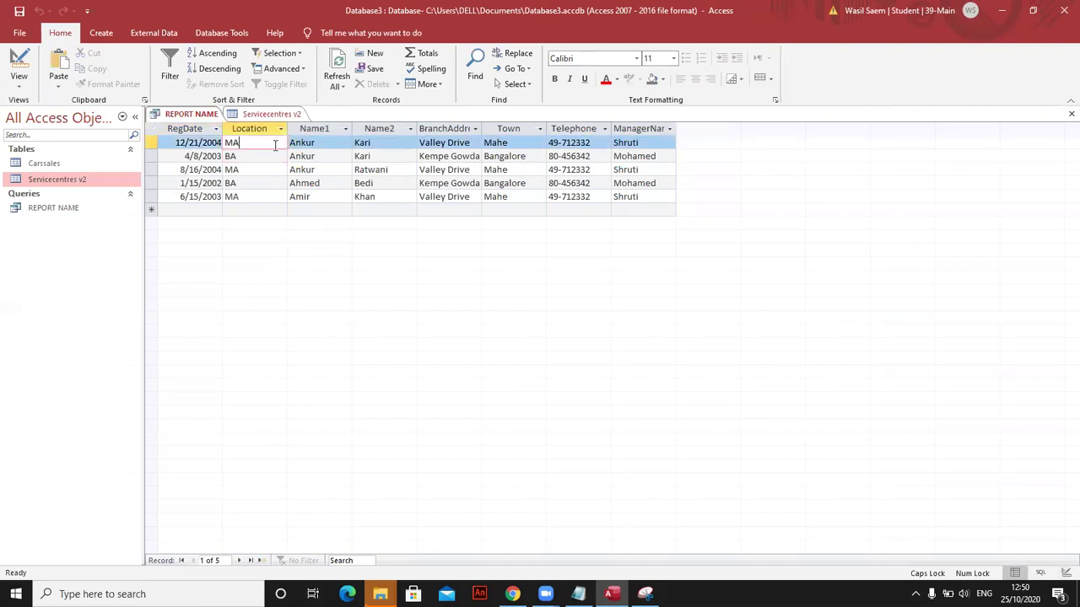
key(Tab)
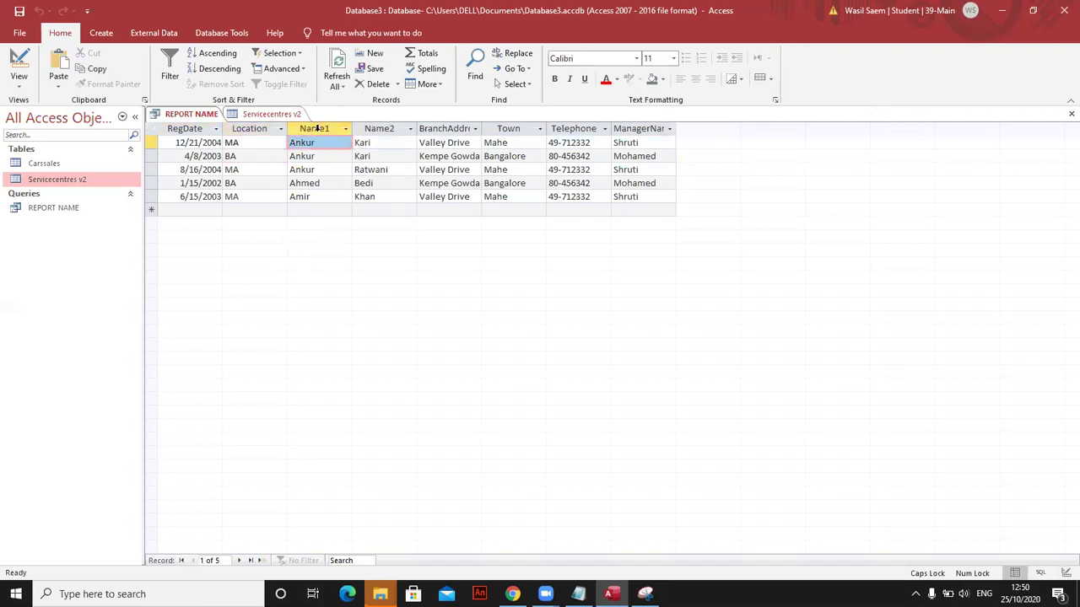
click(320, 132)
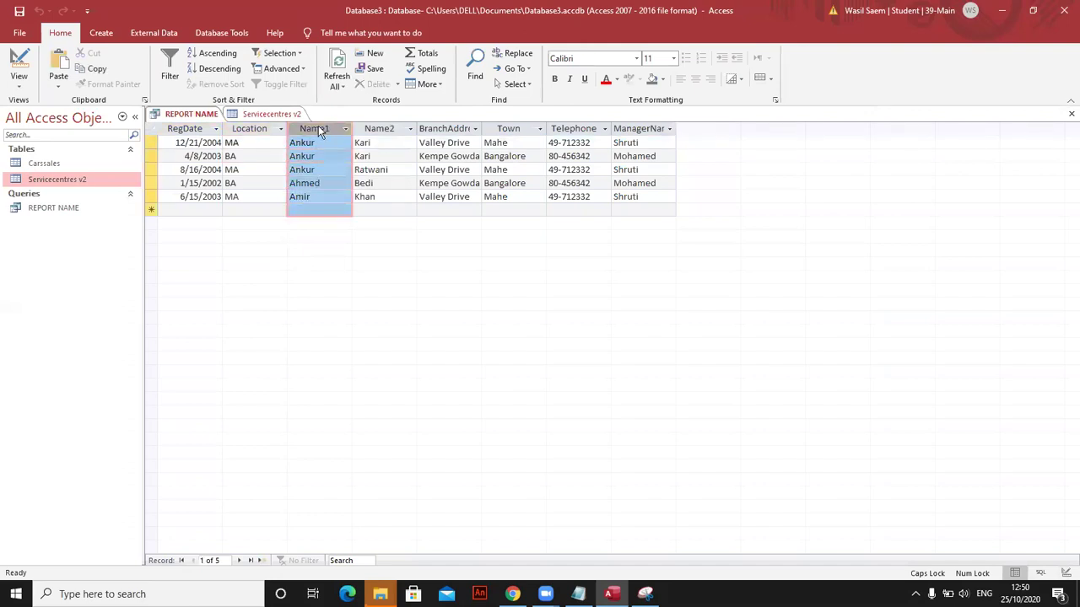
click(250, 129)
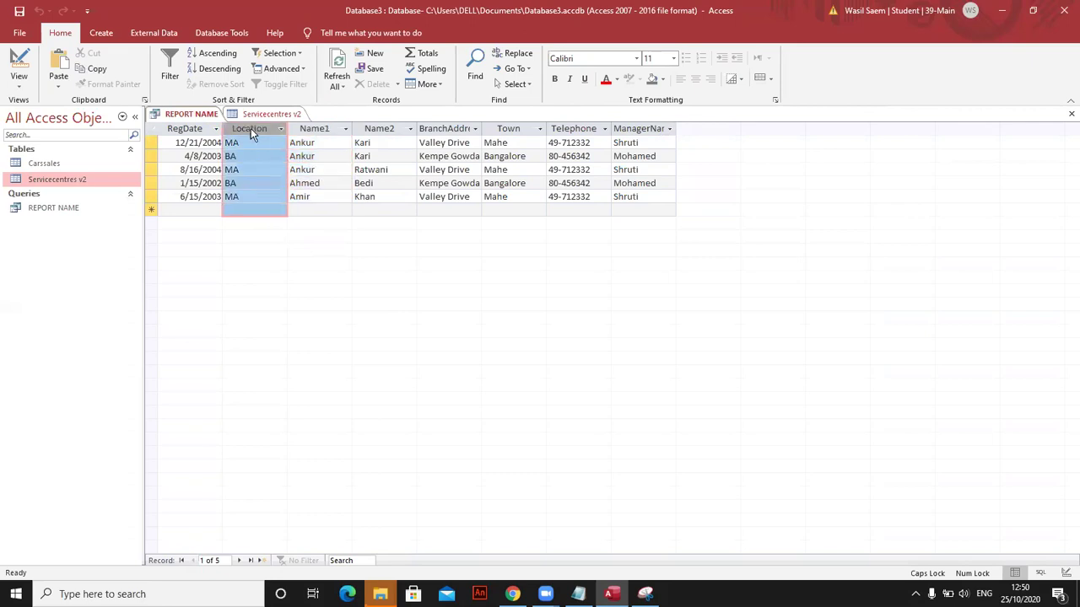
click(314, 129)
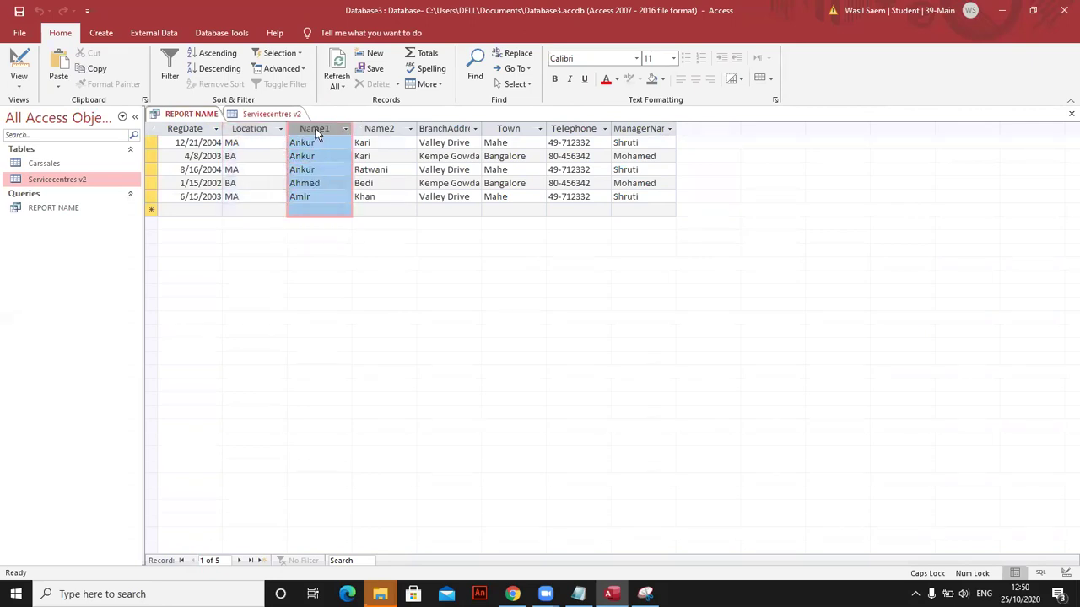
click(231, 141)
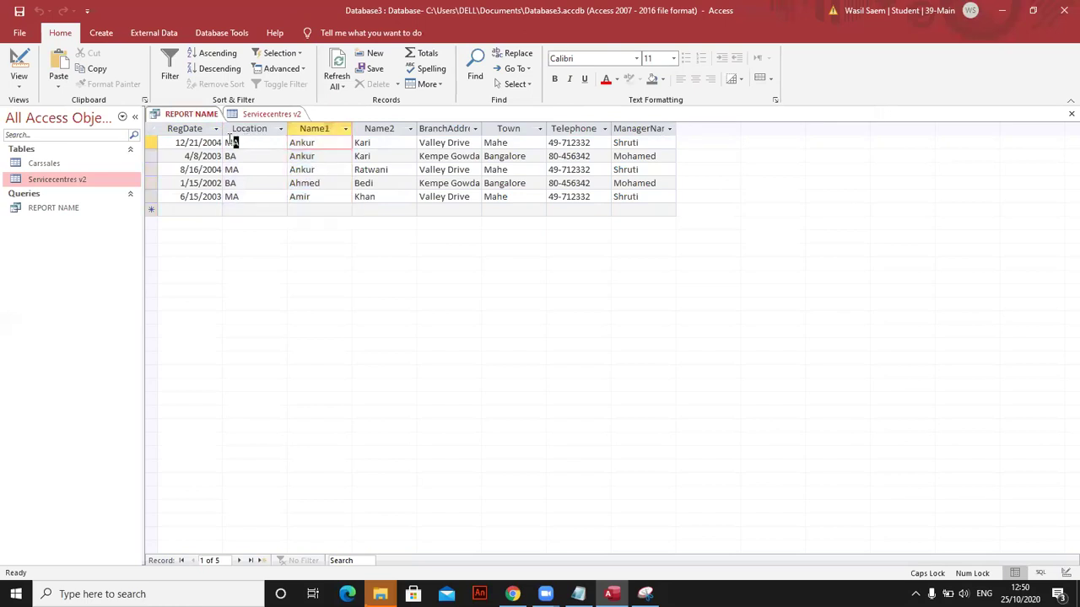
drag(231, 142, 227, 156)
click(226, 156)
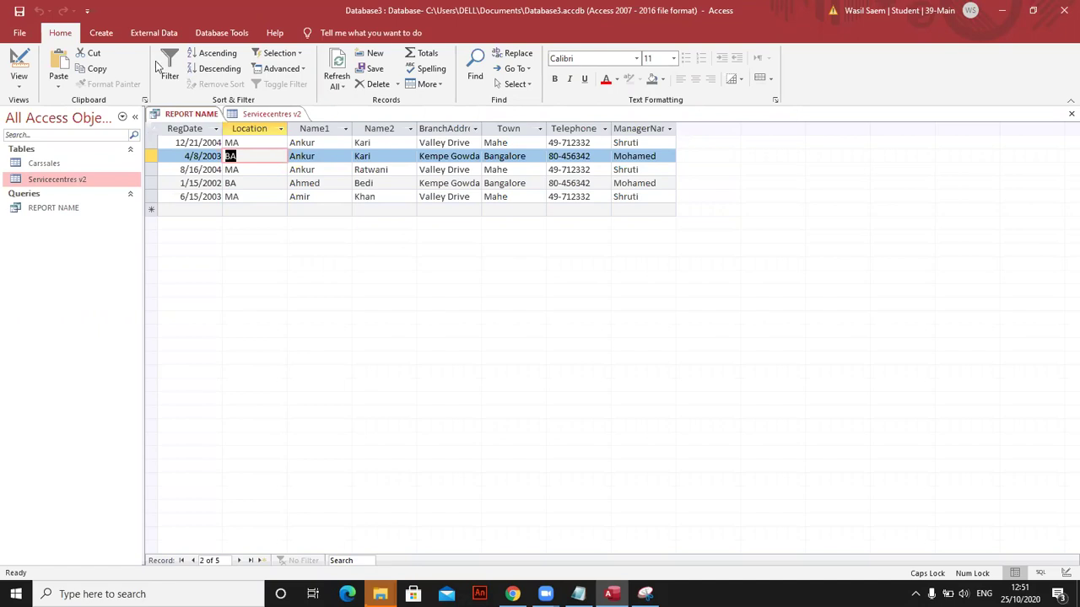
click(18, 80)
click(41, 169)
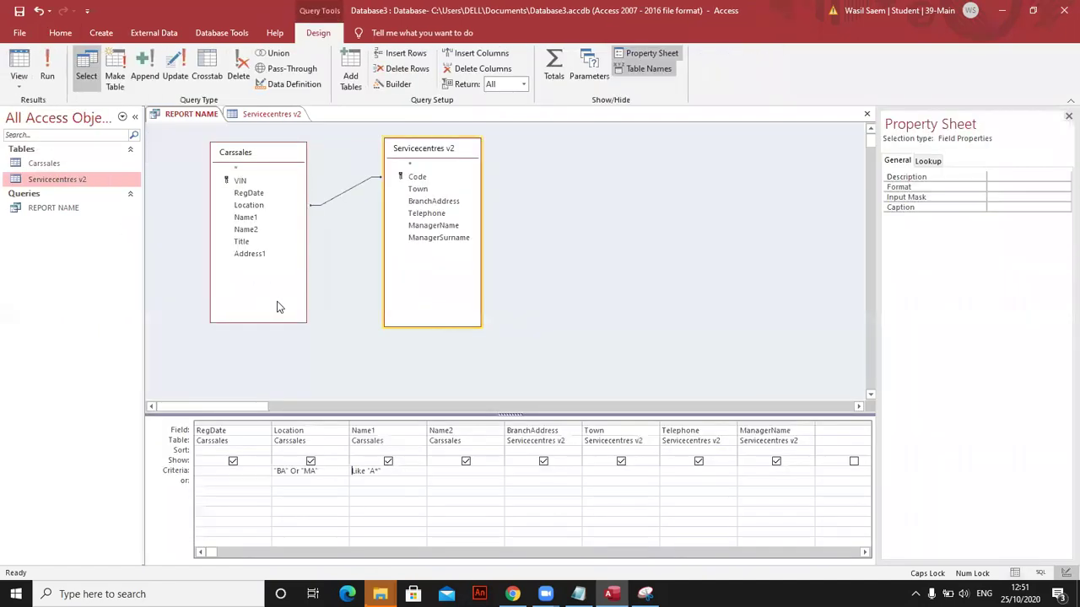
Move the Name1 criterion Like "A*" from the Criteria row back down to the or row
click(349, 469)
key(ctrl+c)
key(Delete)
click(365, 481)
key(ctrl+v)
Run the query, examine the Name1 column of the returned records, and reopen its design
click(48, 76)
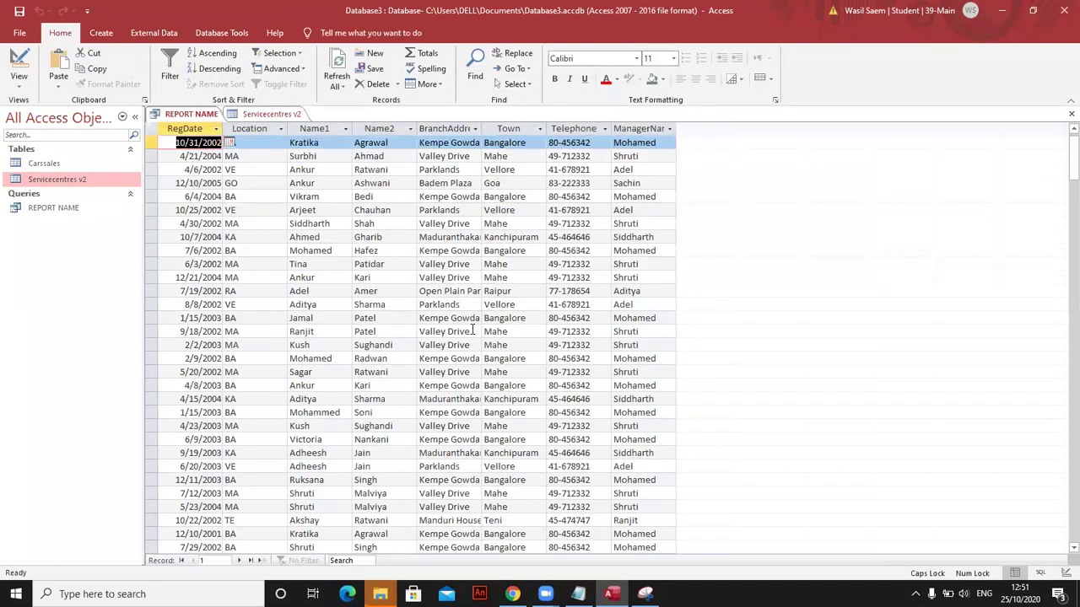
click(314, 128)
click(31, 88)
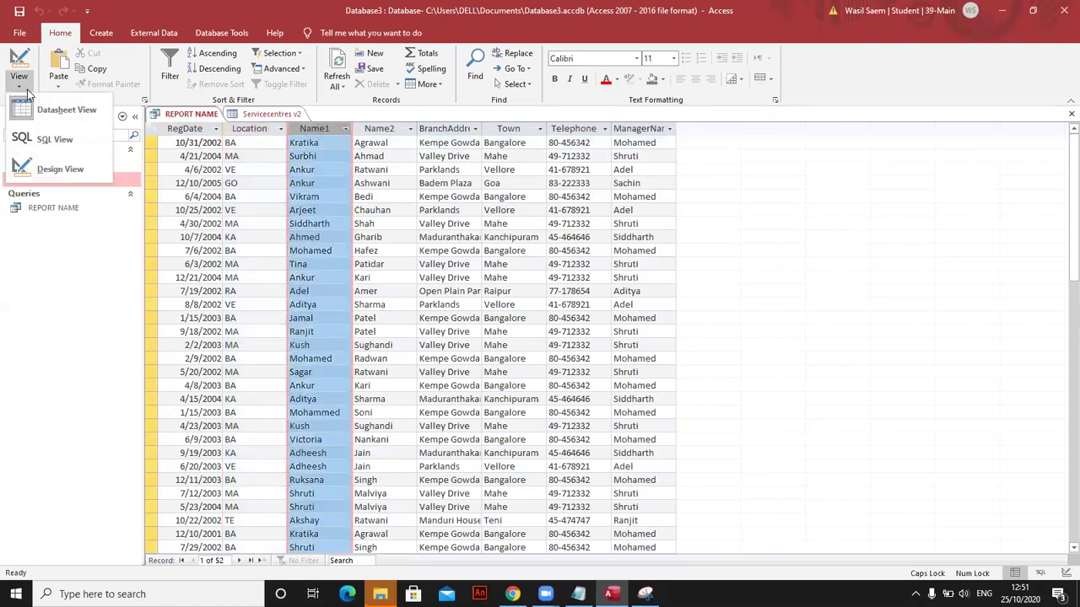
click(46, 167)
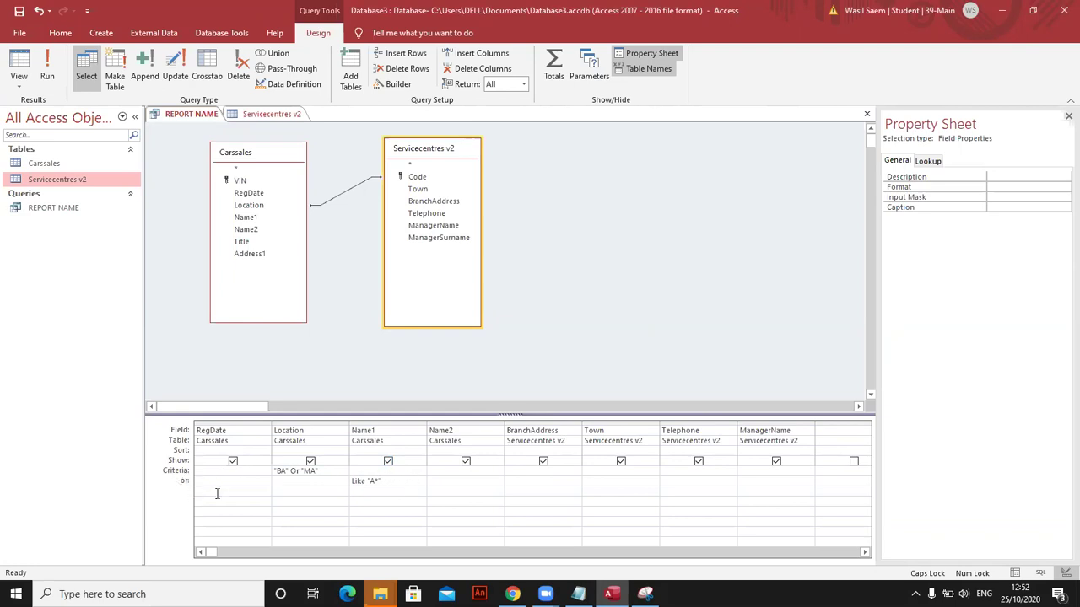
Examine the Or operator within the Location criterion and how it differs from placing the Name1 criterion in the or row
drag(298, 470, 293, 471)
click(186, 498)
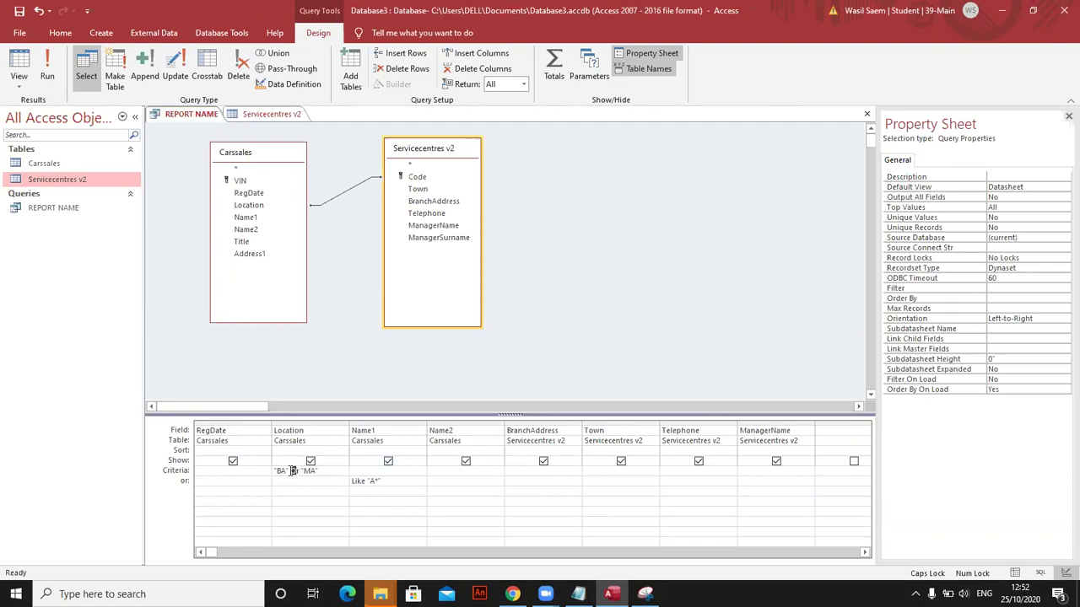
double_click(293, 470)
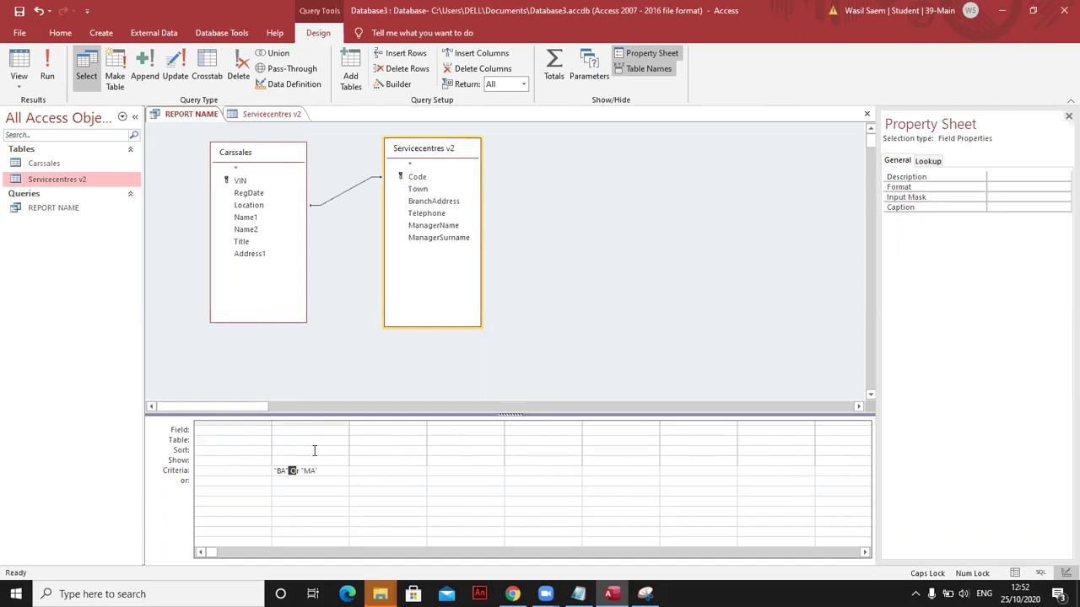
drag(325, 474, 272, 470)
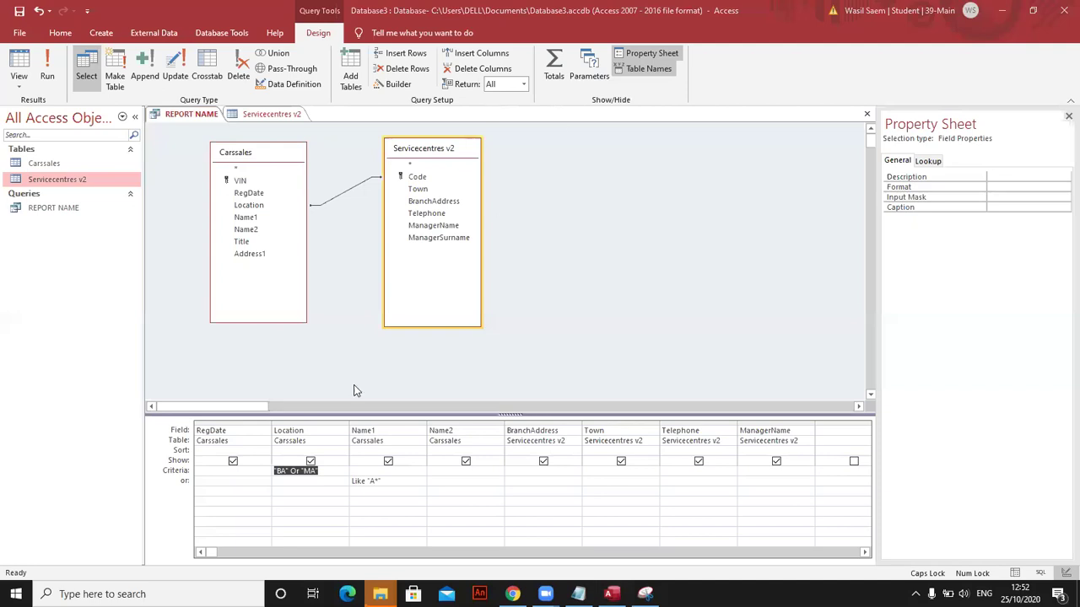
click(285, 470)
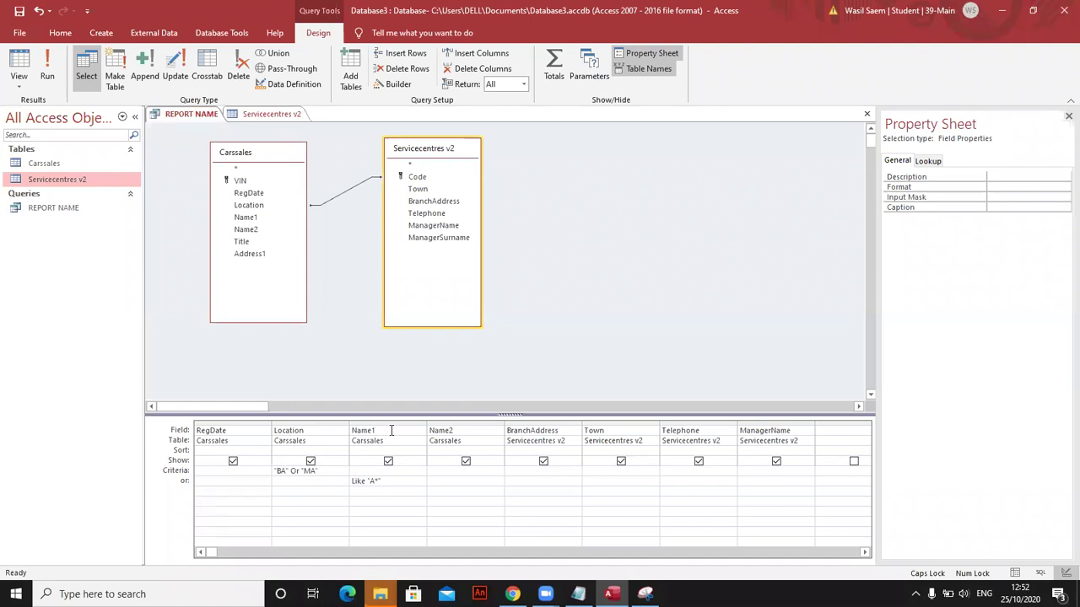
click(388, 487)
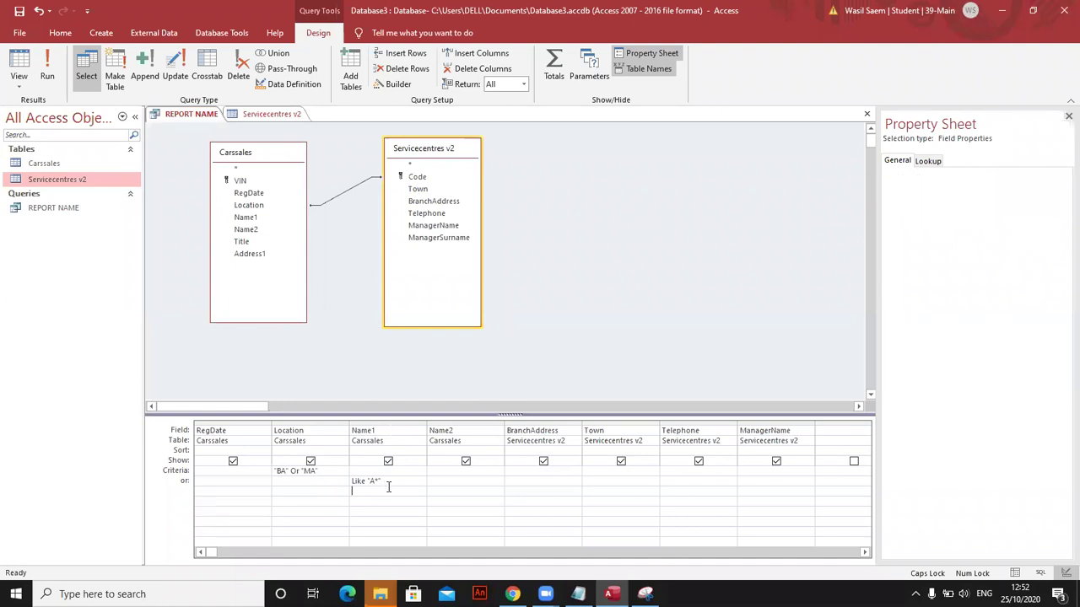
click(535, 498)
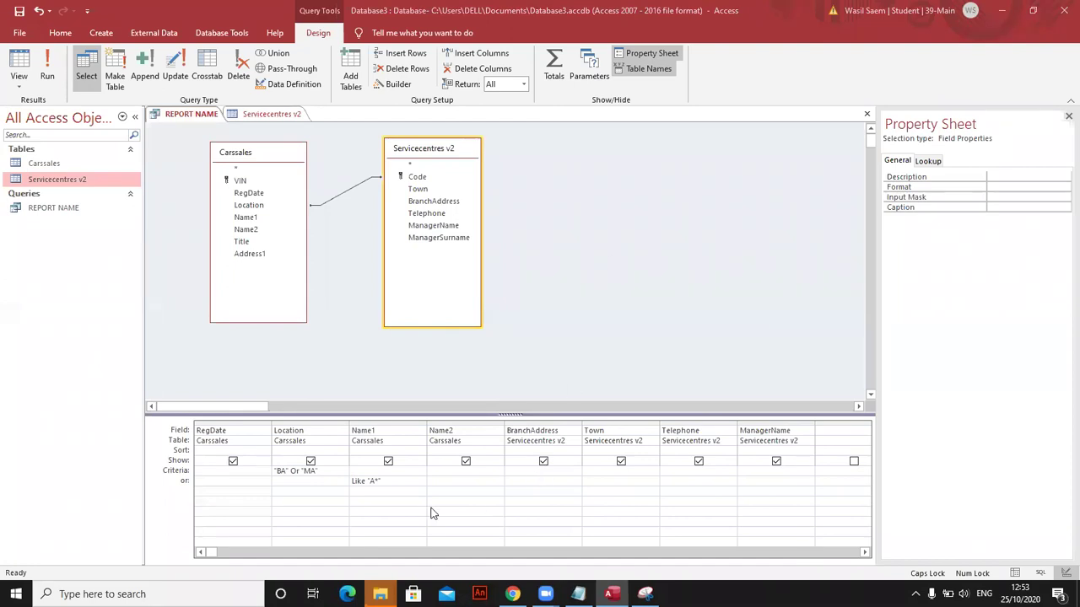
click(410, 484)
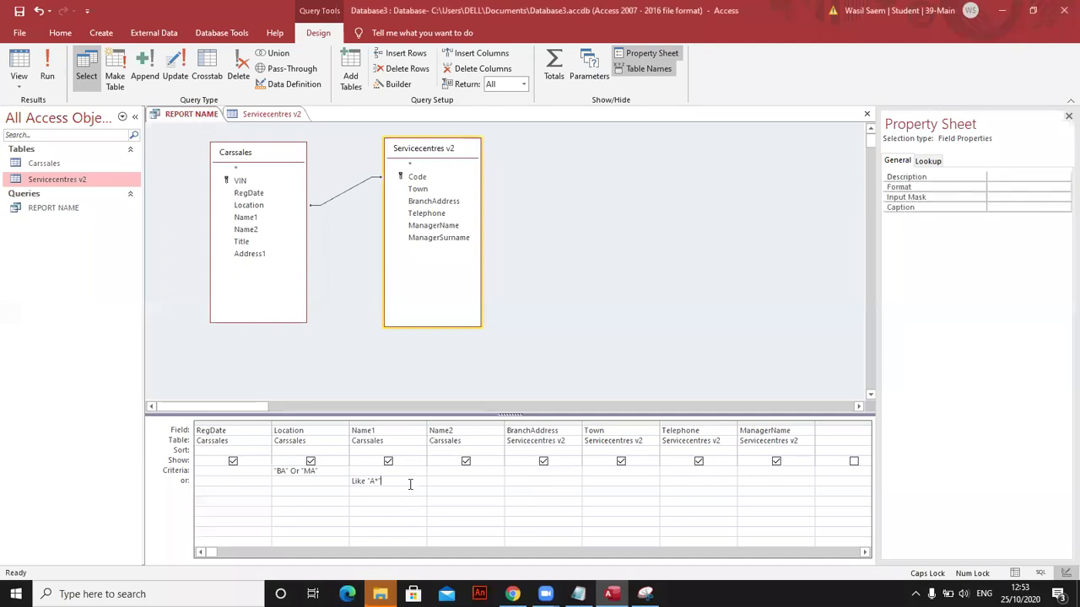